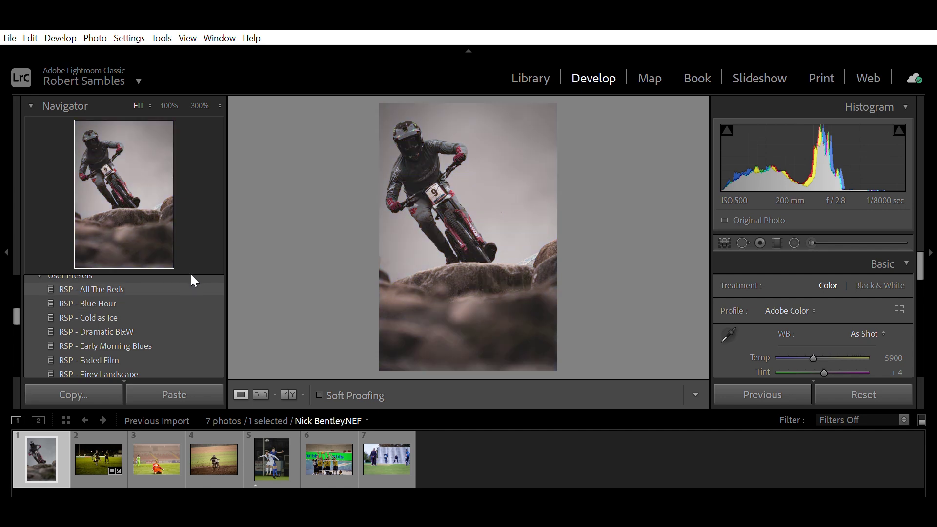
- Apply the RSP - Faded Film user preset to the mountain biker photo
scroll(193, 289, "down", 3)
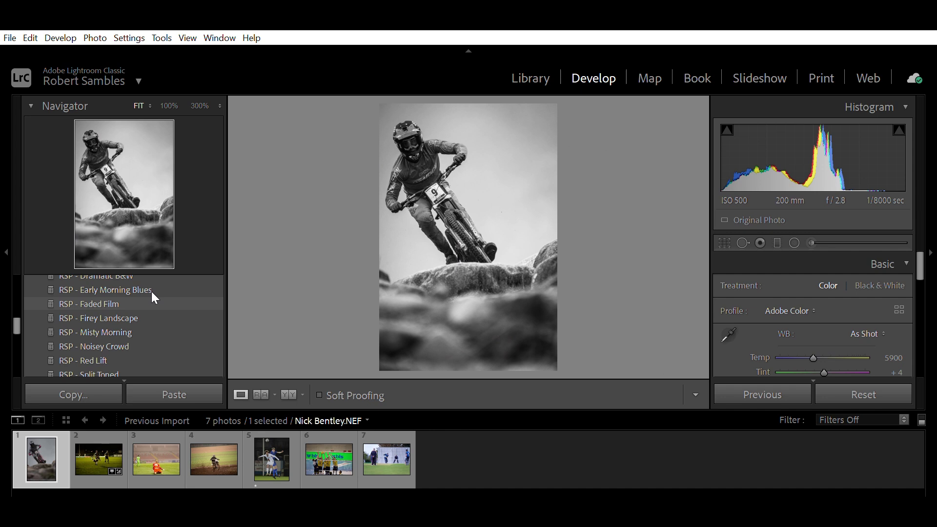
left_click(152, 296)
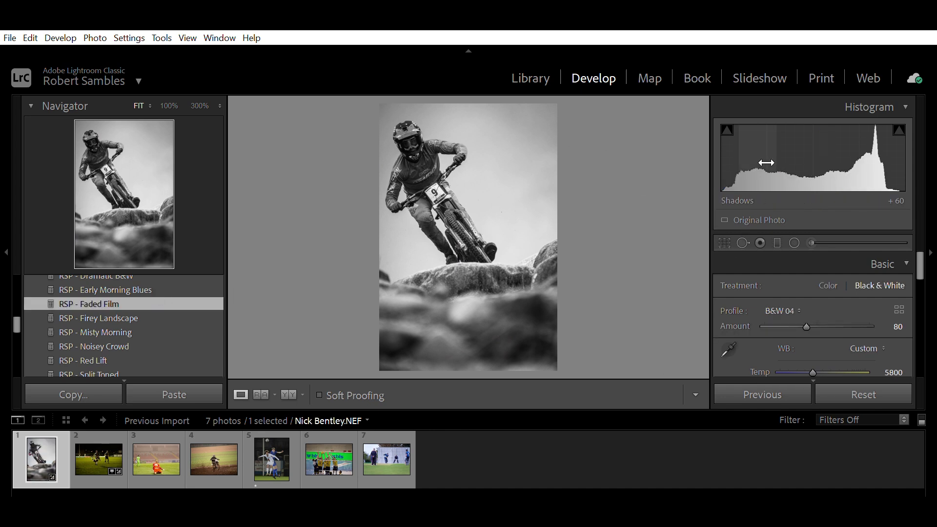
- Set the mountain biker photo's Shadows to +100 and Highlights to −47
scroll(824, 268, "down", 4)
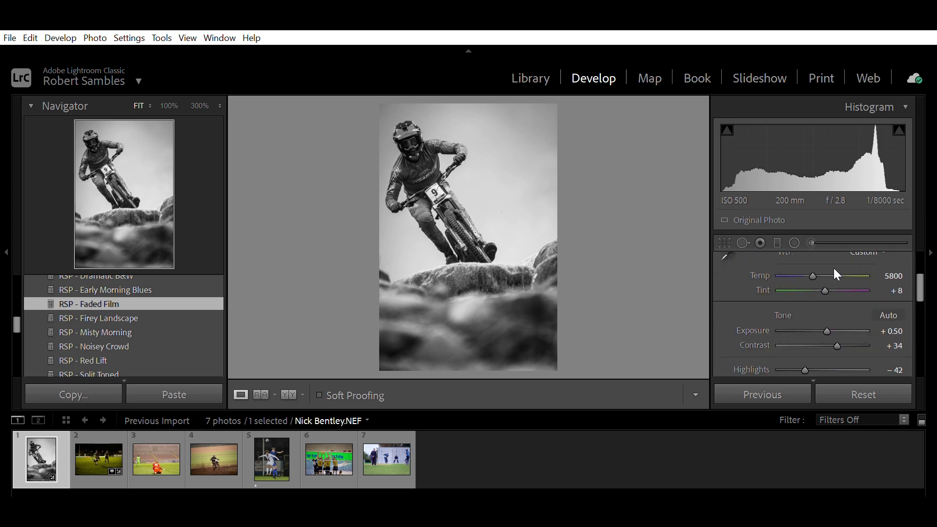
scroll(834, 268, "down", 1)
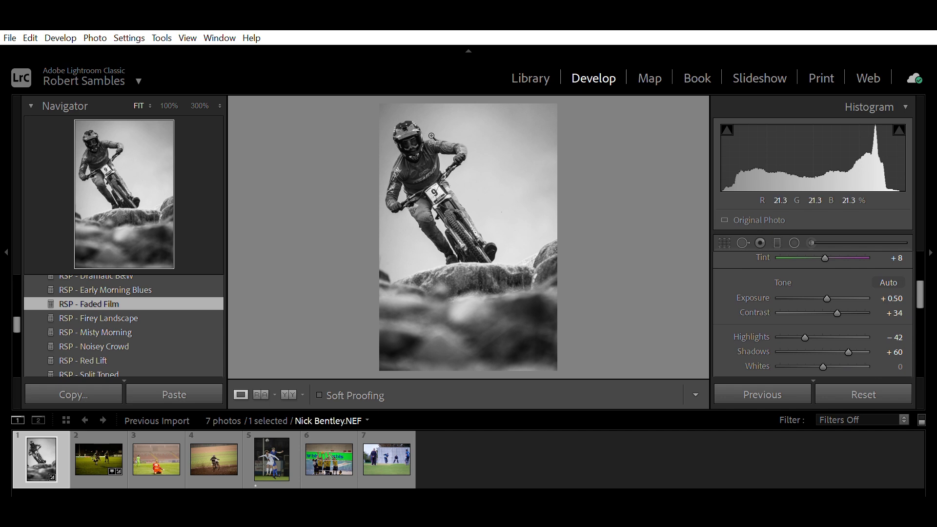
left_click_drag(849, 339, 867, 344)
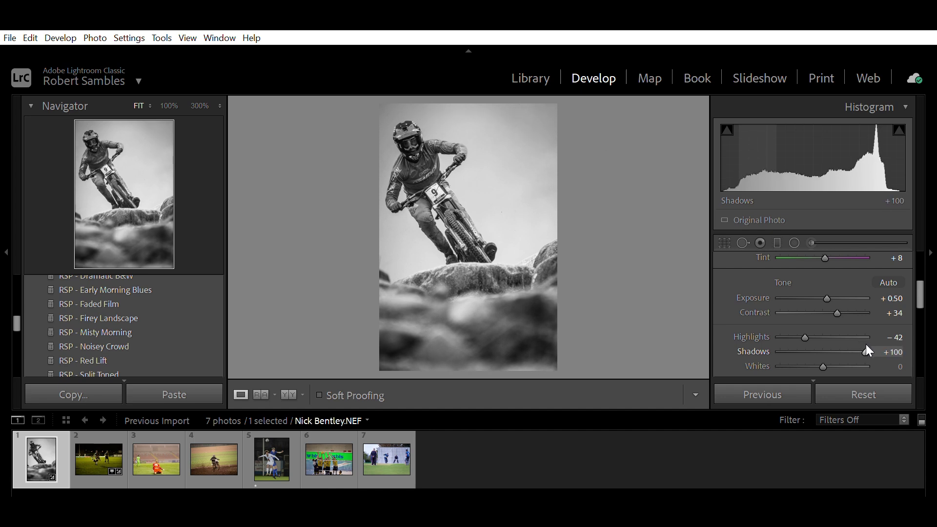
left_click_drag(804, 331, 802, 332)
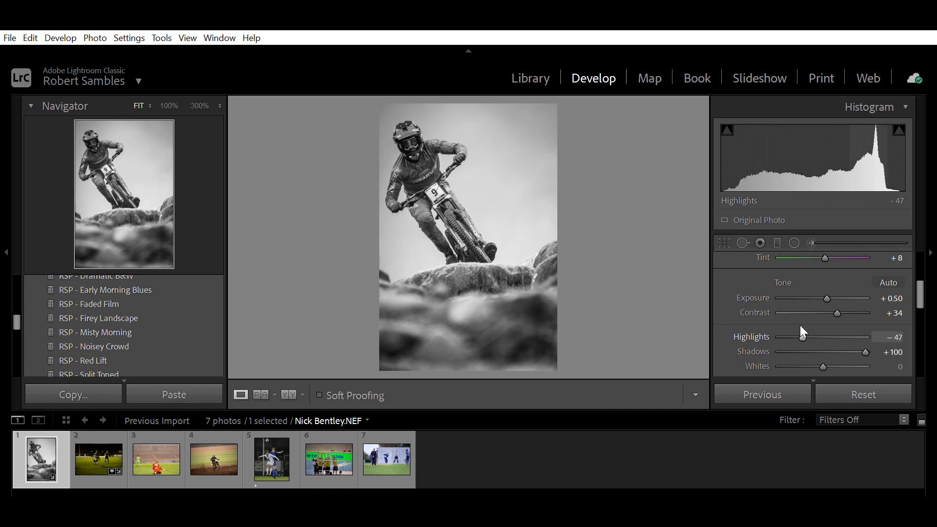
- Draw a radial filter over the rider's head and torso, tilting and positioning it to follow the body
left_click(794, 239)
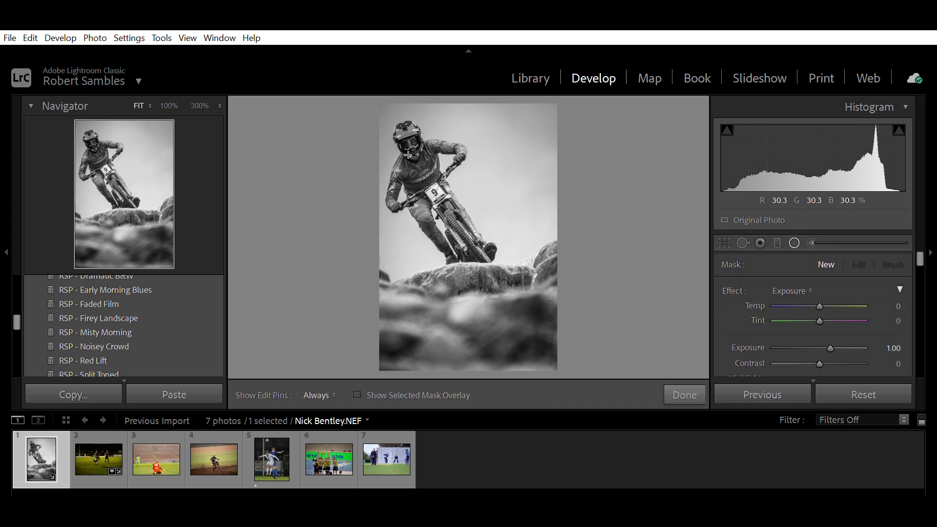
left_click_drag(406, 142, 422, 156)
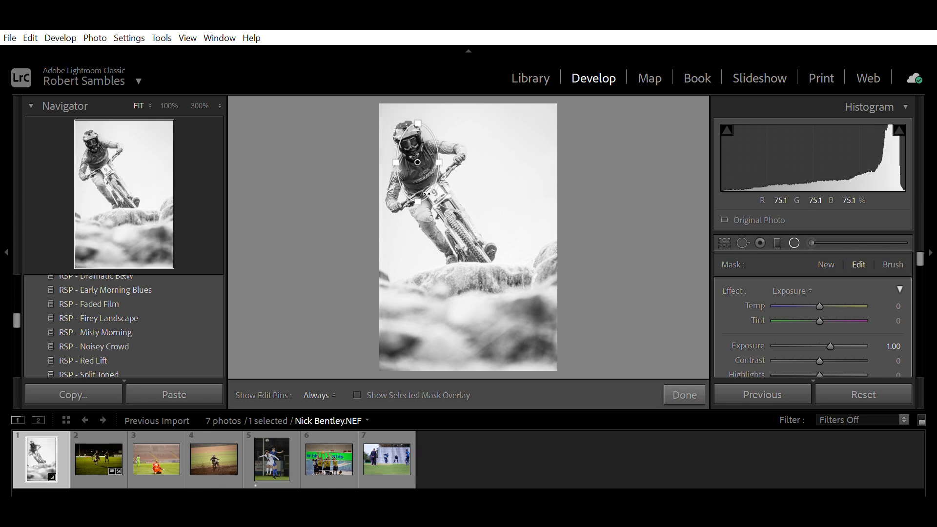
left_click_drag(427, 198, 437, 197)
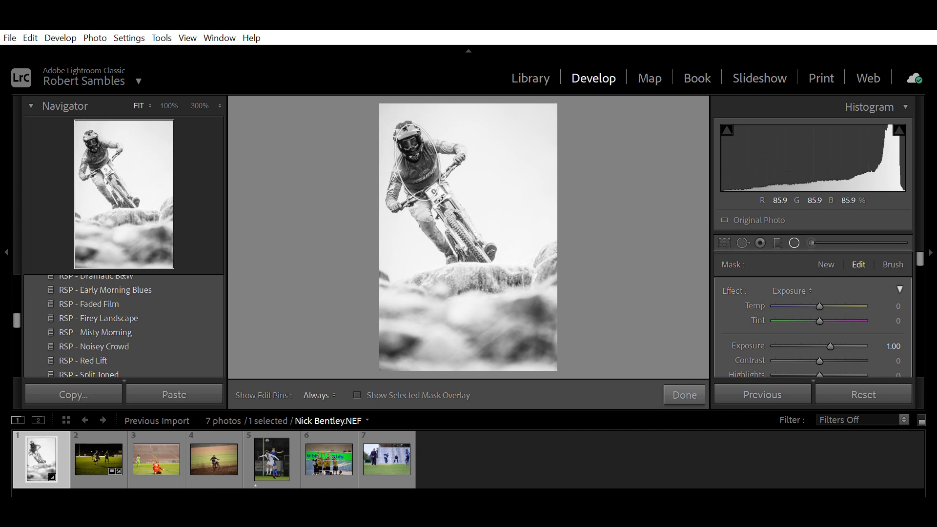
left_click_drag(422, 153, 425, 157)
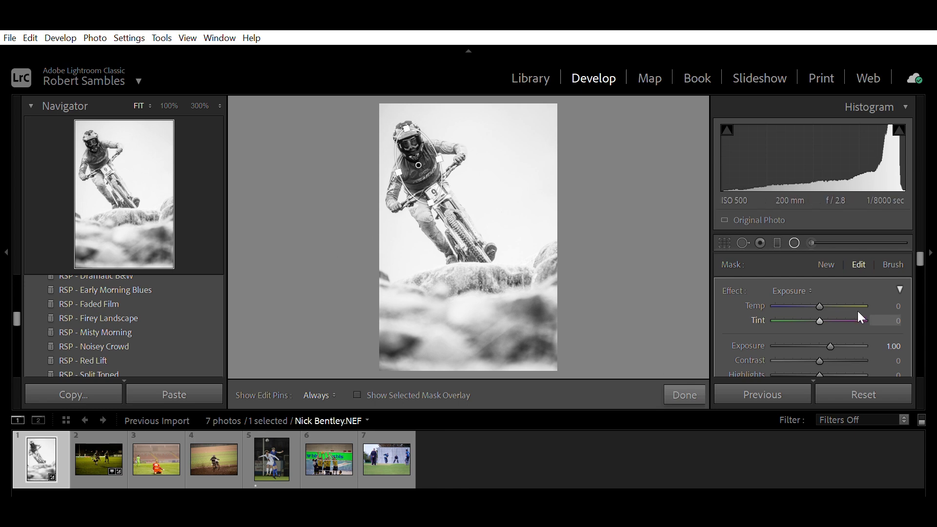
- Invert the radial filter and set its Exposure to 0.60 to brighten the rider
left_click_drag(920, 249, 921, 293)
left_click(760, 326)
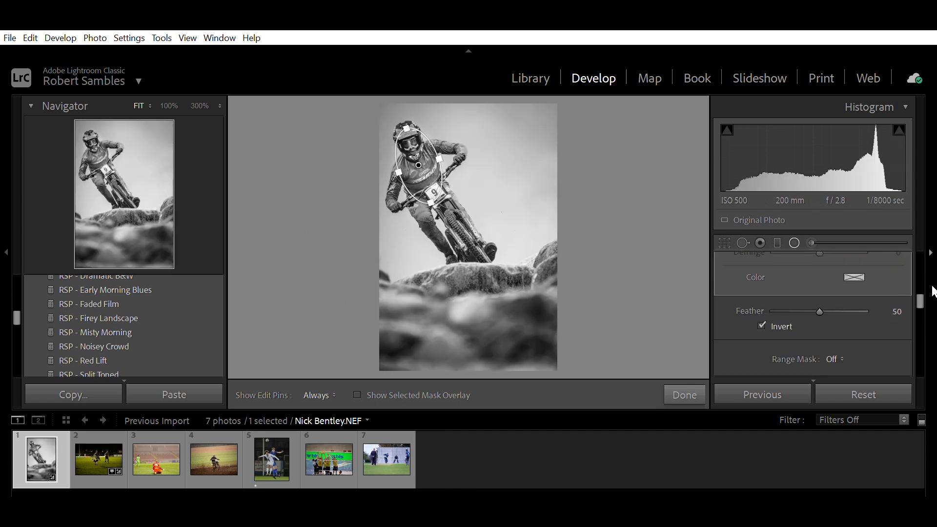
left_click_drag(922, 295, 925, 251)
left_click_drag(826, 335, 824, 334)
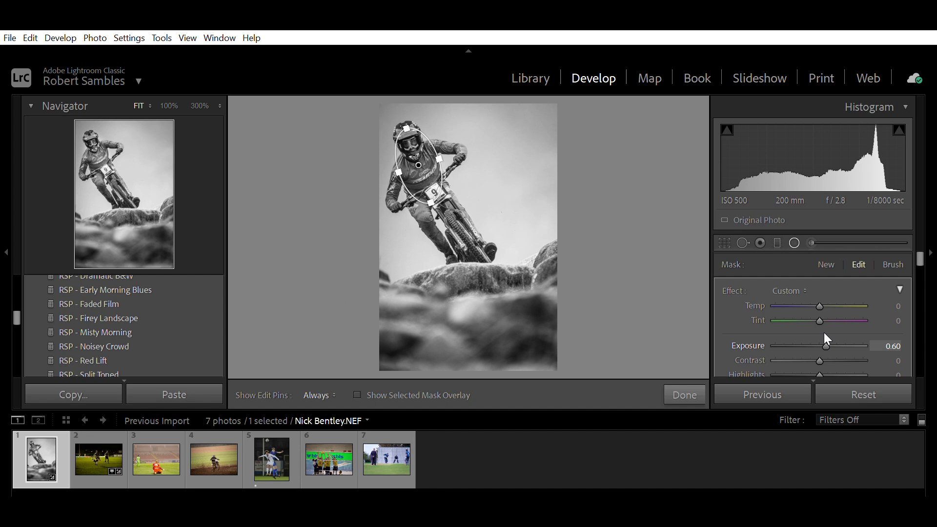
left_click(684, 393)
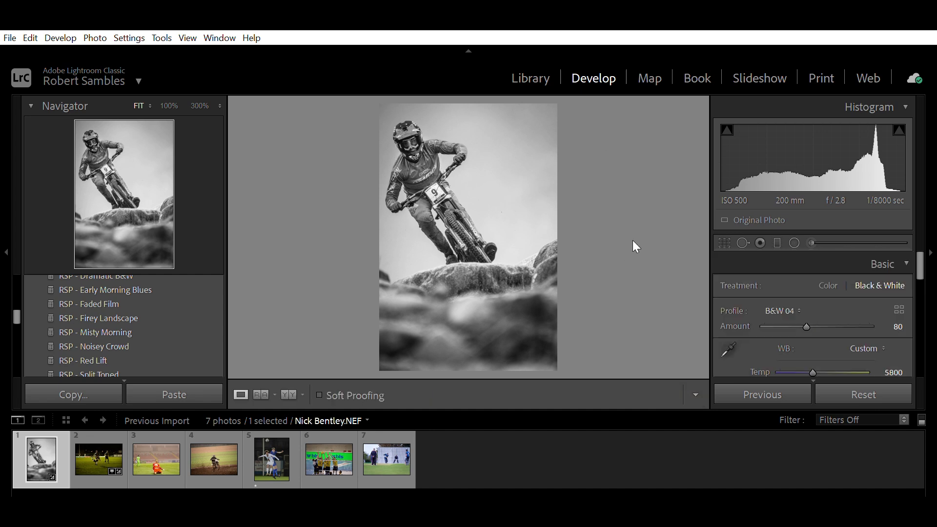
- Lower the post-crop vignetting Amount slightly to darken the edges of the mountain biker photo
scroll(844, 282, "down", 6)
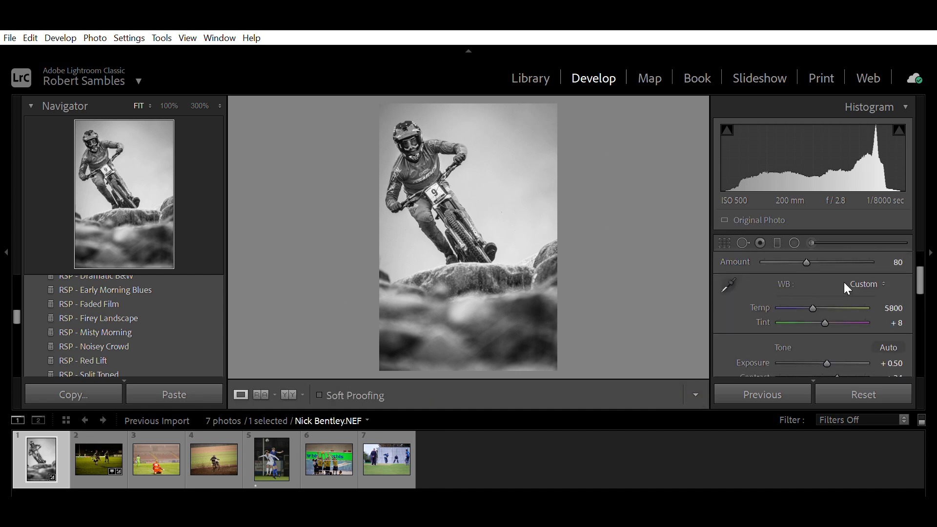
scroll(861, 287, "down", 10)
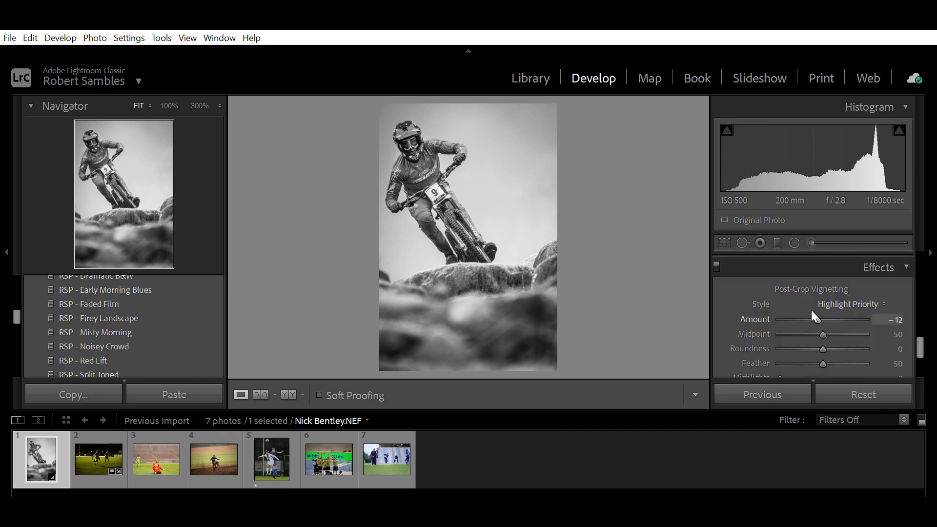
left_click_drag(815, 305, 812, 306)
- Add a graduated filter over the blurred foreground rocks and set its Exposure to −0.38
left_click(777, 242)
left_click_drag(471, 335, 468, 356)
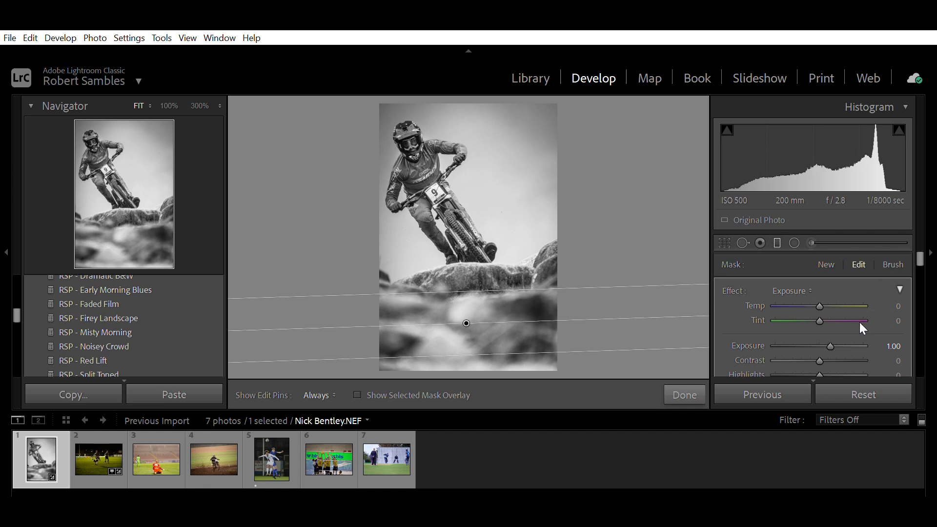
left_click_drag(828, 330, 816, 339)
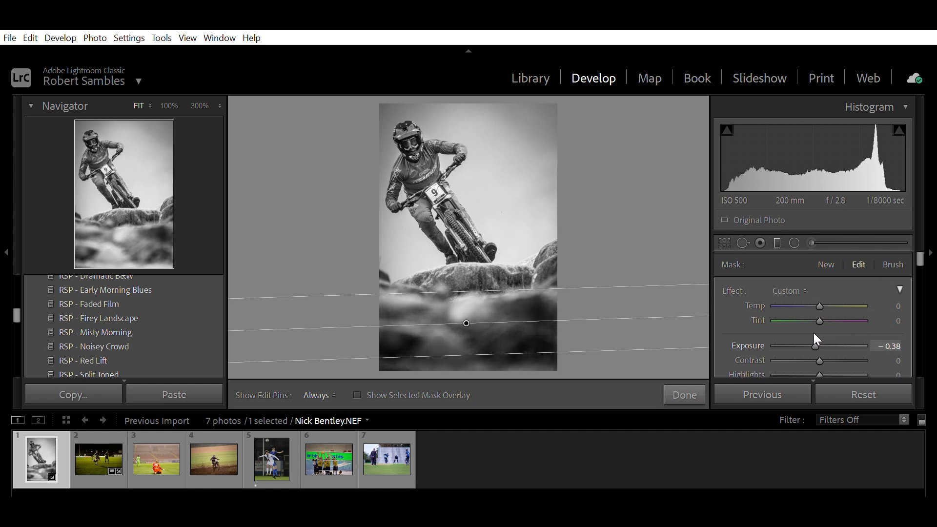
left_click(684, 394)
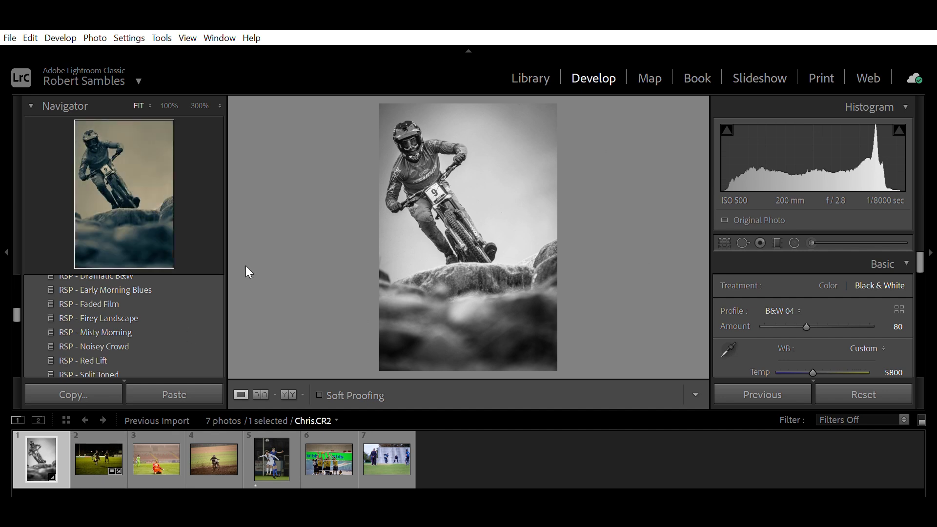
- With the second and third photos selected, crop the rugby shot tightly around its three players at the original aspect and rotate it to 0.05
key("Right")
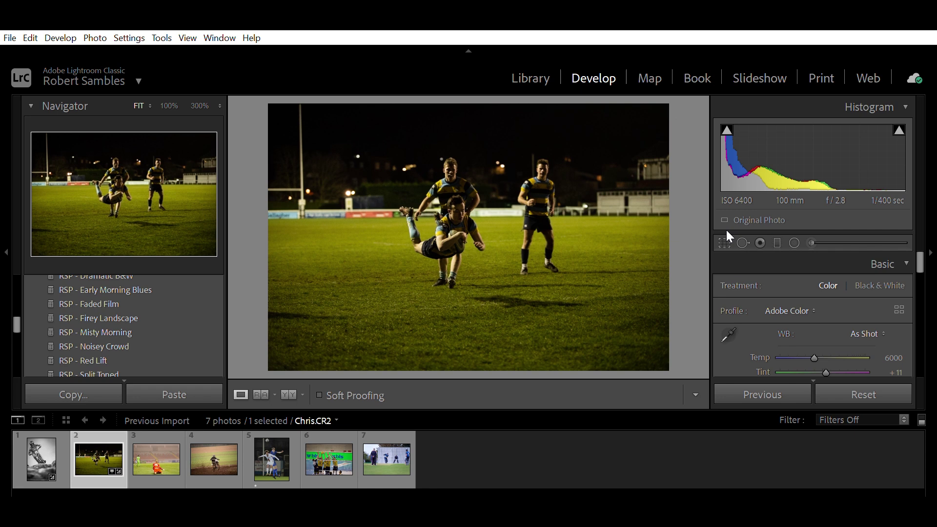
key("shift+Right")
key("r")
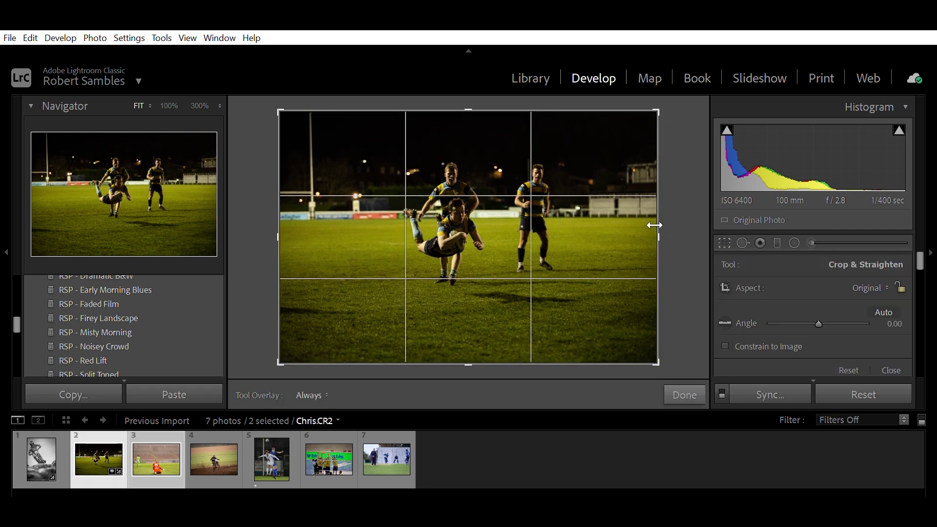
left_click_drag(654, 225, 596, 236)
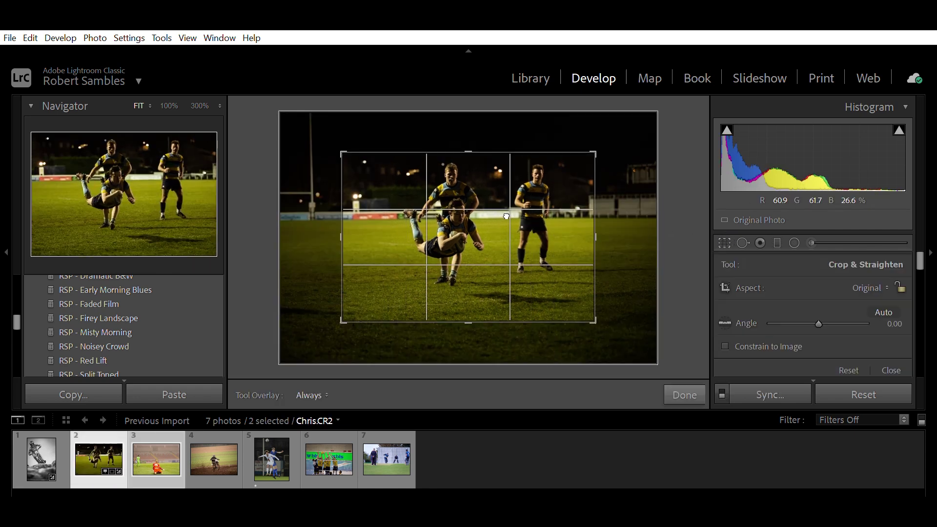
left_click_drag(503, 228, 501, 229)
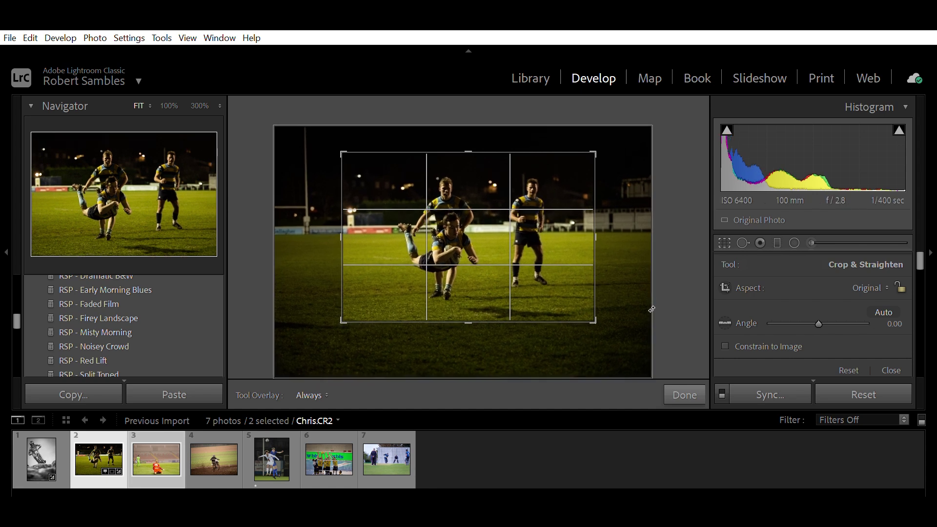
left_click_drag(612, 318, 605, 312)
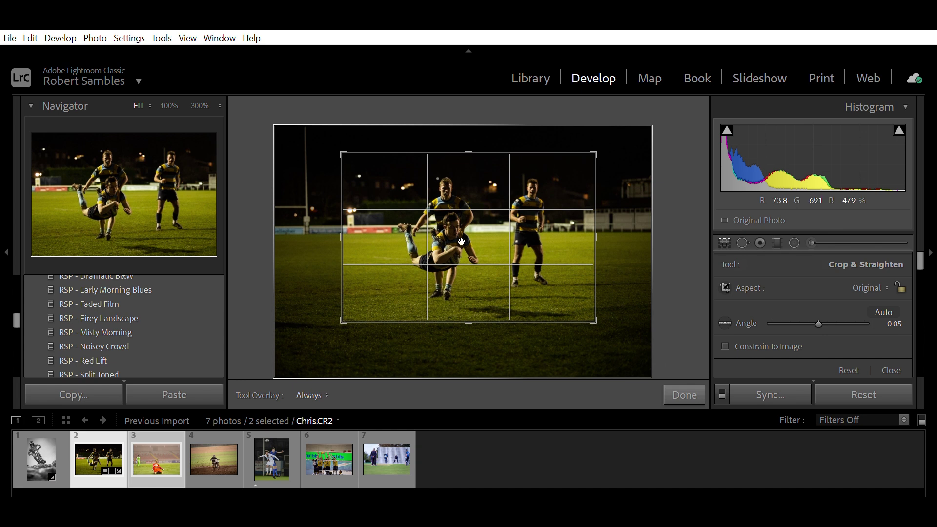
left_click(674, 396)
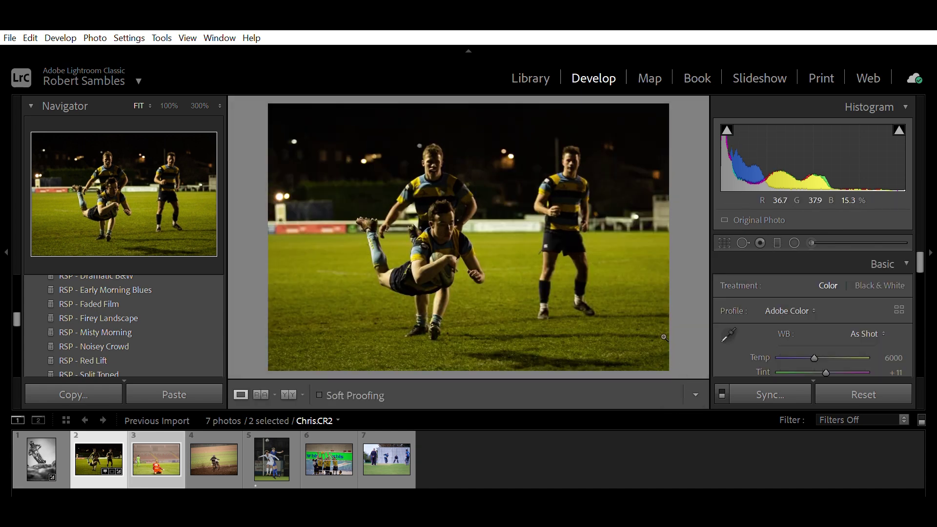
- Brighten the cropped rugby photo by setting Exposure to +1.23 and Shadows to +22
scroll(829, 292, "down", 4)
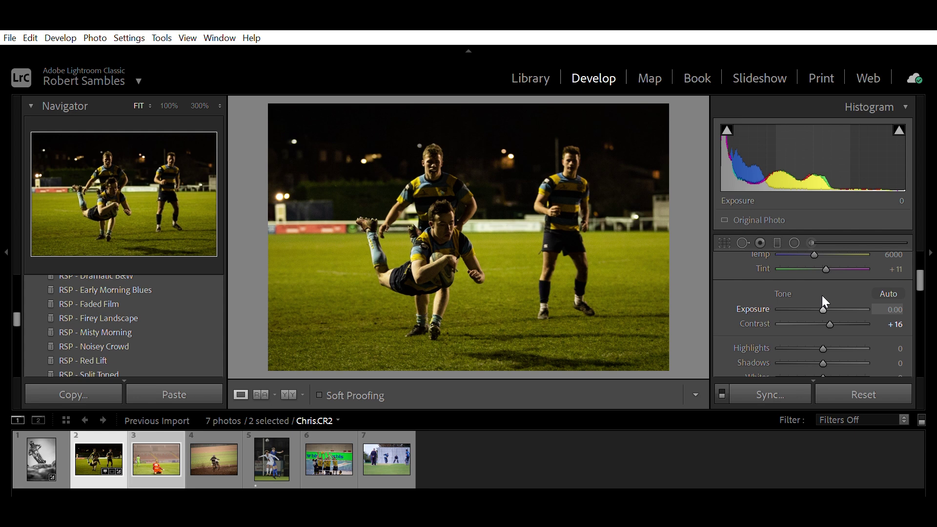
scroll(714, 269, "down", 3)
scroll(716, 272, "up", 3)
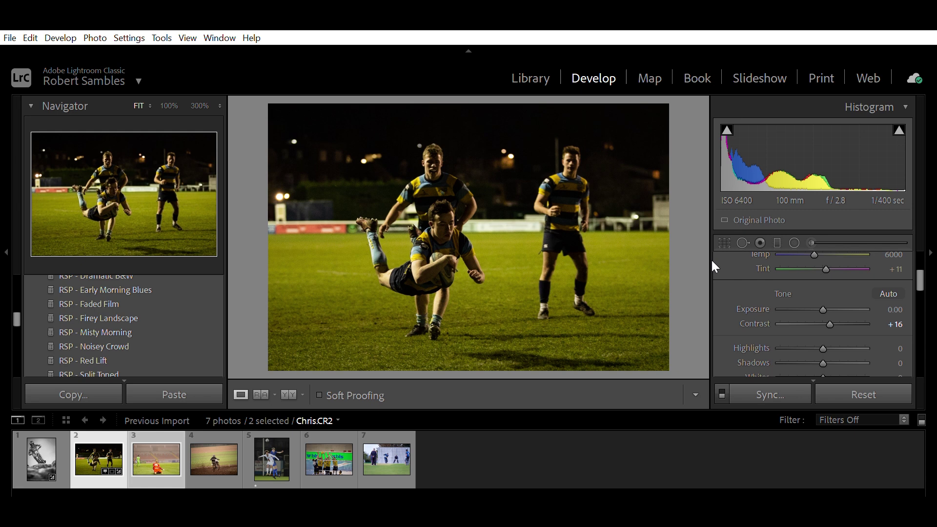
scroll(101, 339, "down", 3)
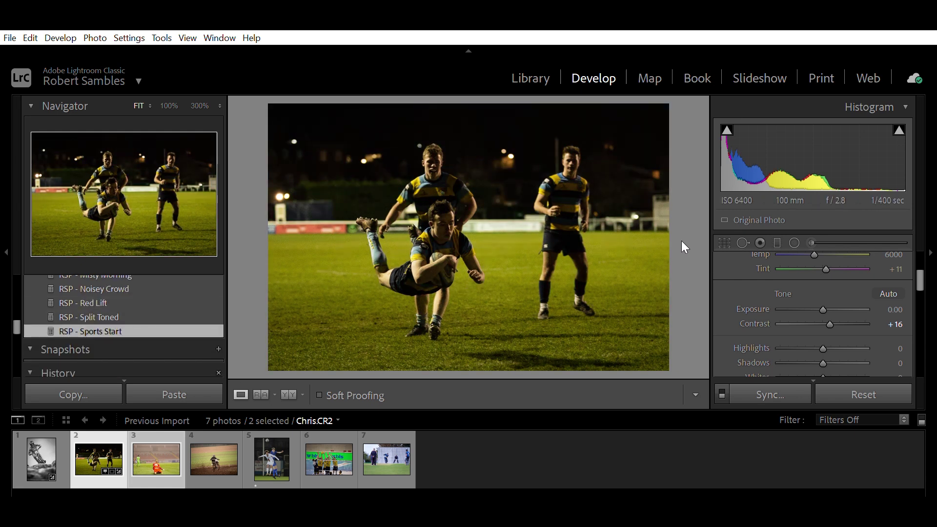
left_click_drag(822, 295, 836, 294)
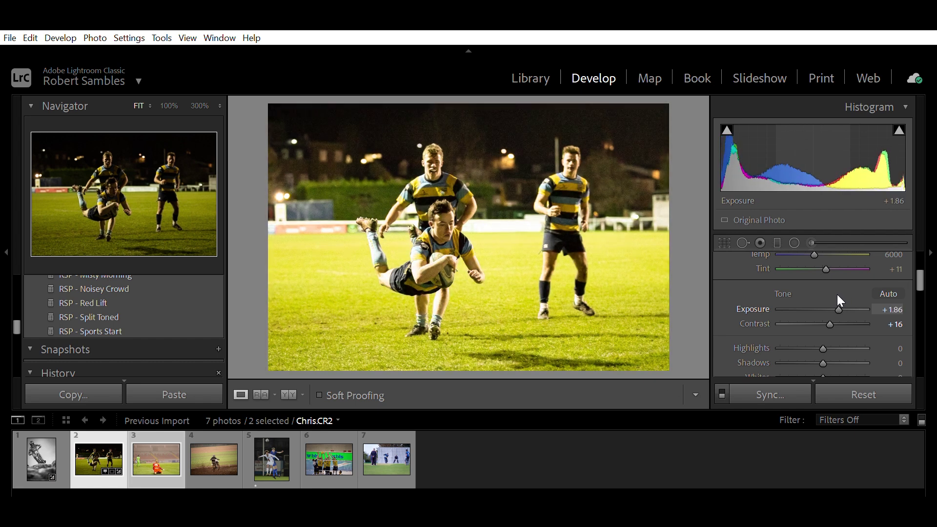
left_click_drag(836, 294, 829, 298)
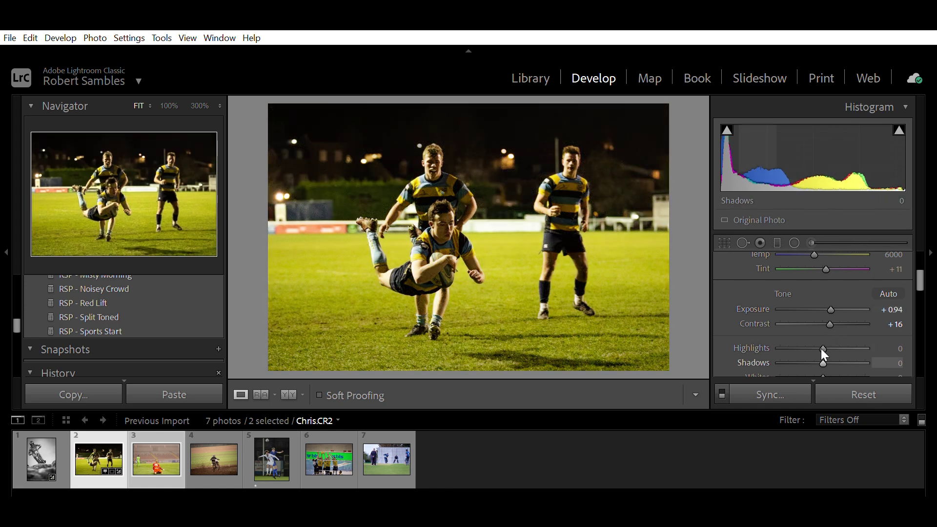
left_click_drag(824, 348, 832, 347)
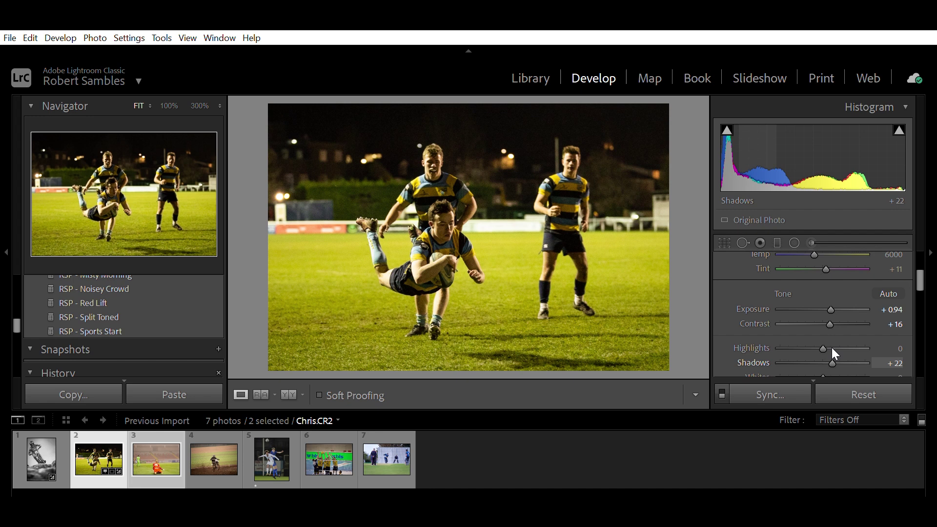
mouse_move(828, 309)
left_mouse_down()
mouse_move(830, 298)
mouse_move(835, 305)
left_mouse_up()
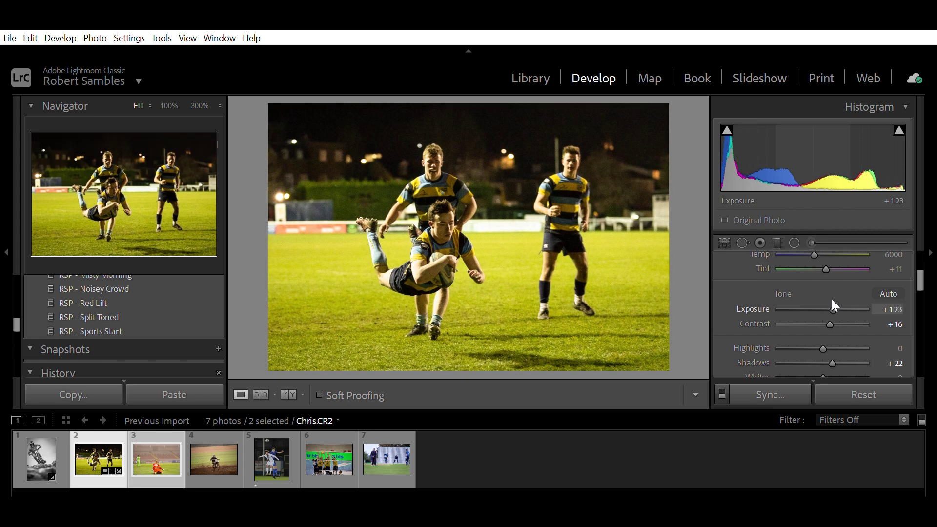
- Set the rugby photo's white balance to Temp 5250 and Tint +16, and raise Exposure to +1.51
scroll(816, 288, "up", 1)
scroll(817, 288, "down", 5)
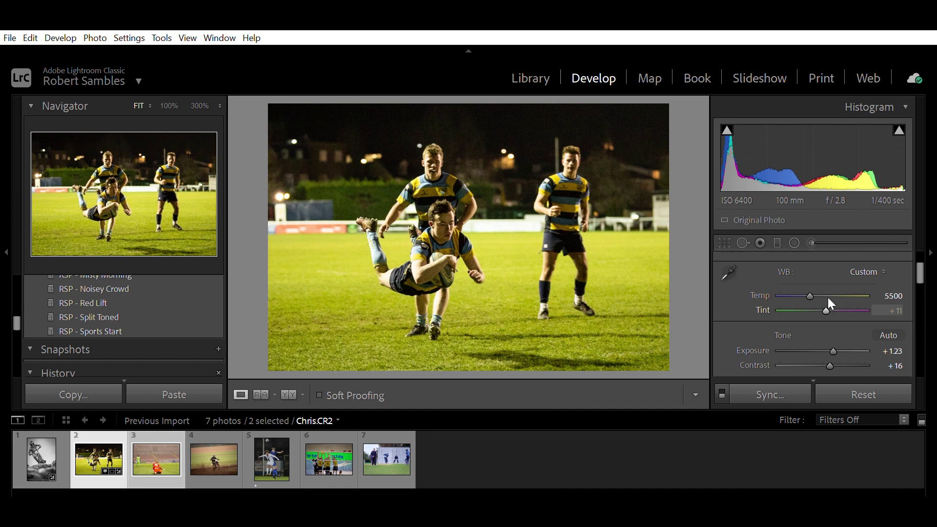
scroll(828, 298, "up", 5)
scroll(814, 289, "down", 3)
scroll(825, 337, "up", 3)
scroll(833, 336, "up", 11)
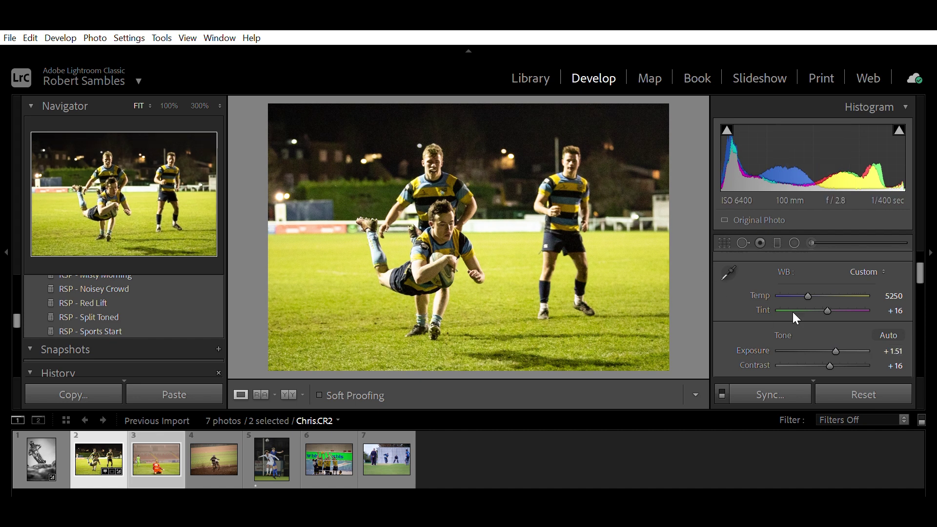
- Lower the rugby photo's Highlights to −34 and adjust its white balance to Temp 4750 and Tint +46
left_click_drag(914, 268, 920, 274)
left_click_drag(819, 333, 805, 334)
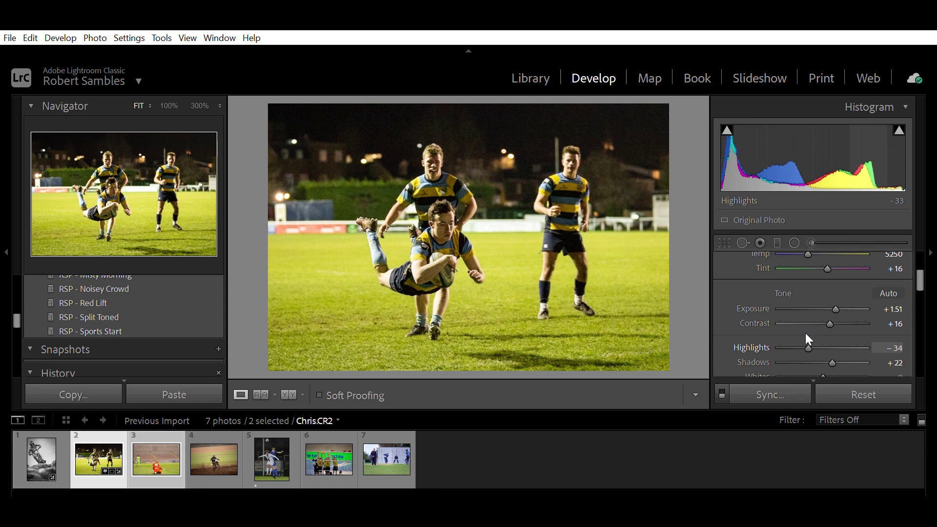
left_click_drag(920, 272, 925, 257)
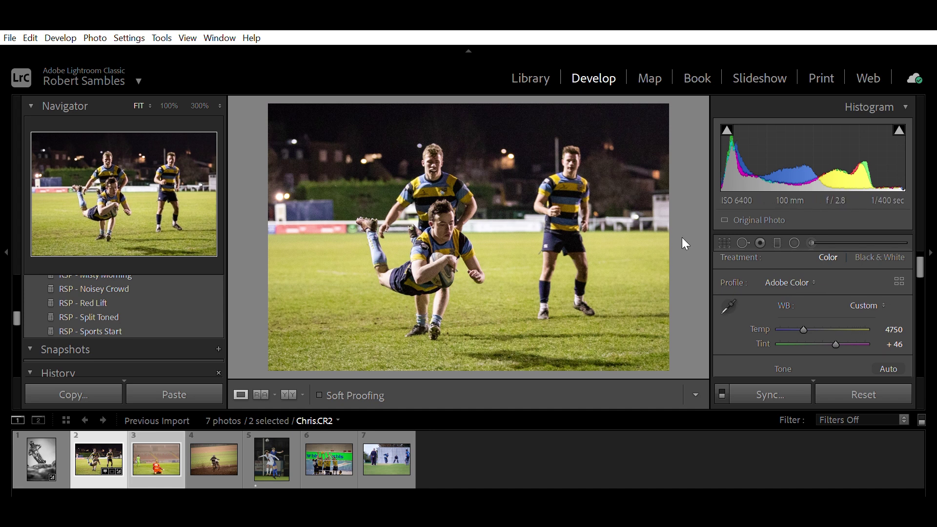
- Set the rugby photo's Exposure to +1.80 and Highlights to −39, and its post-crop vignette Amount to −17
mouse_move(922, 265)
left_mouse_down()
mouse_move(924, 253)
mouse_move(922, 271)
left_mouse_up()
left_click_drag(837, 310, 839, 310)
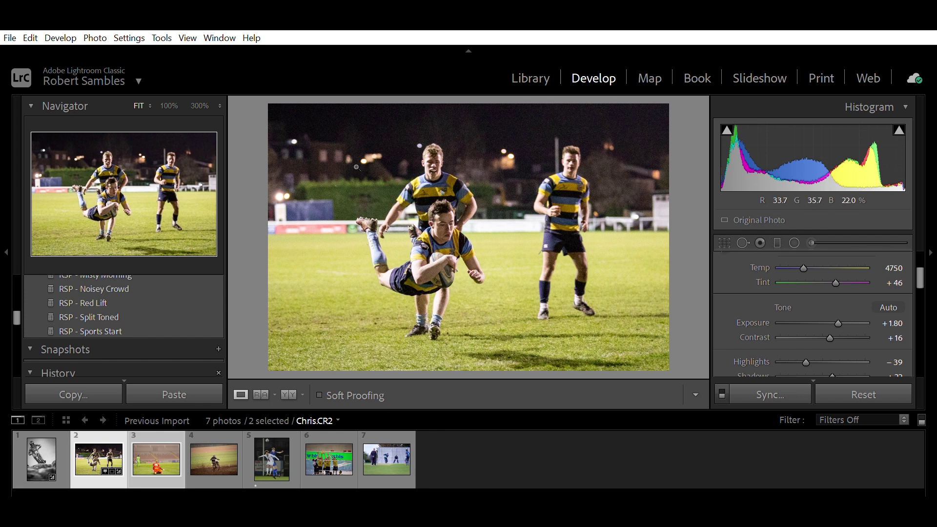
left_click_drag(921, 278, 925, 339)
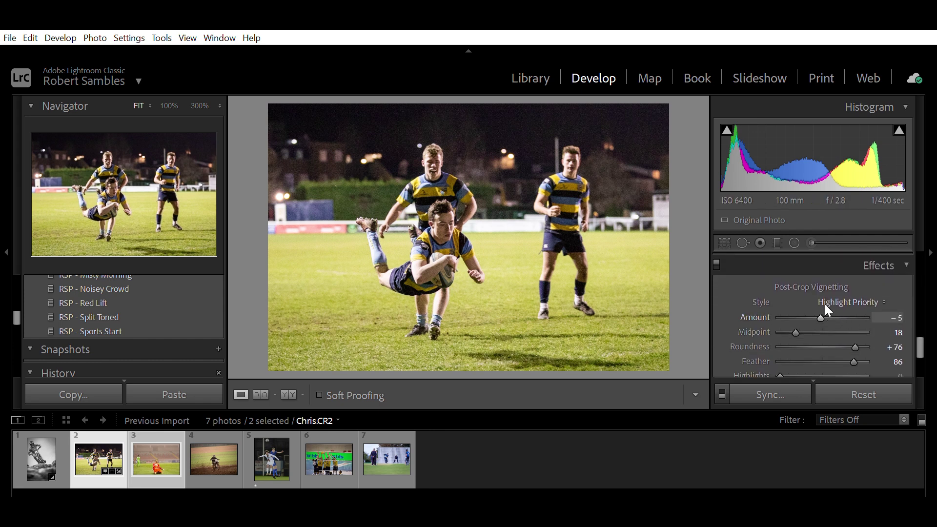
left_click_drag(821, 305, 816, 303)
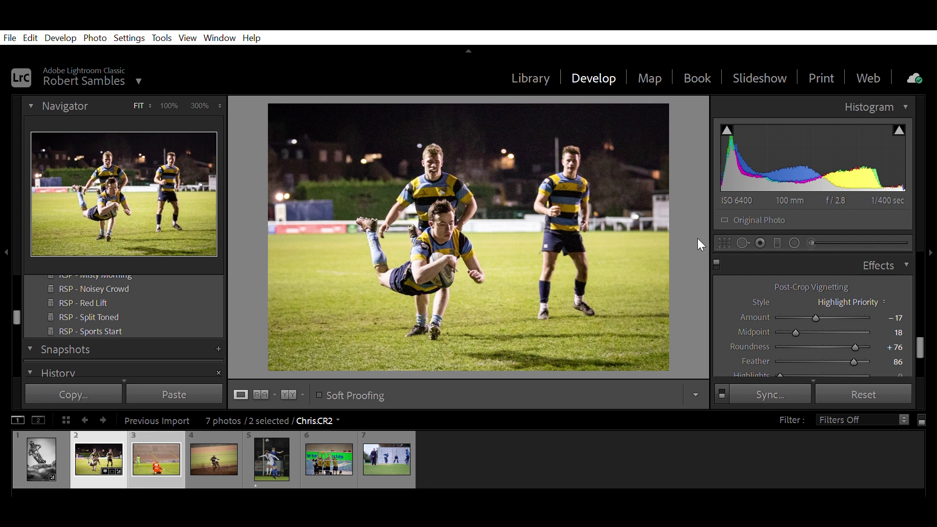
- Make the kneeling footballer photo active and apply the RSP - Sports Start preset to it
left_click(148, 442)
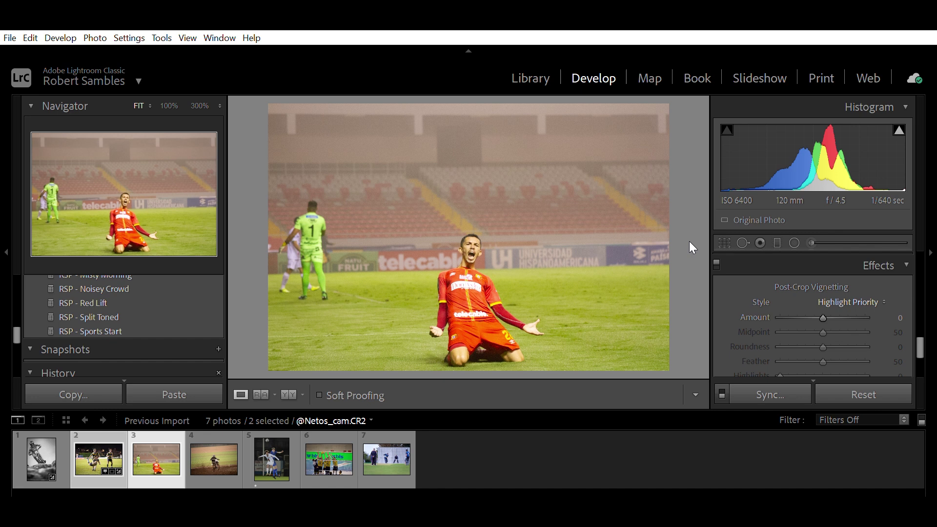
left_click(146, 317)
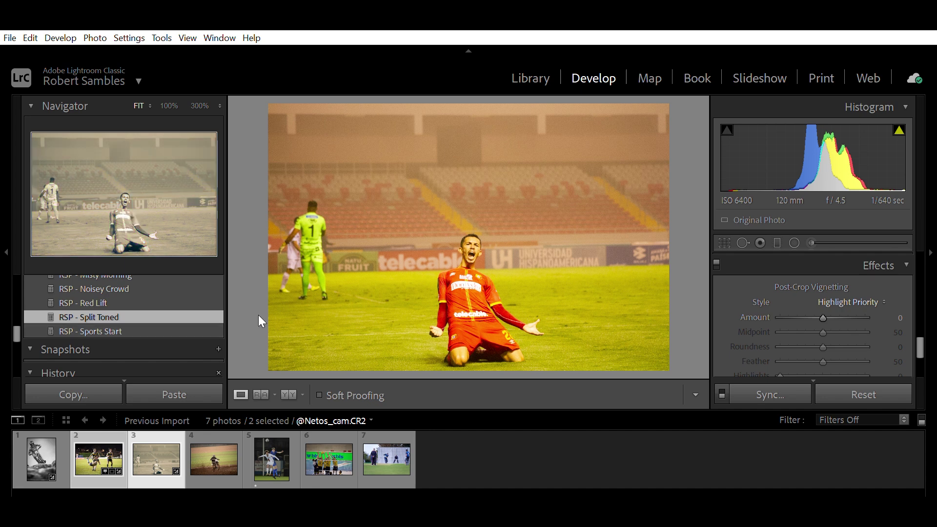
left_click(162, 332)
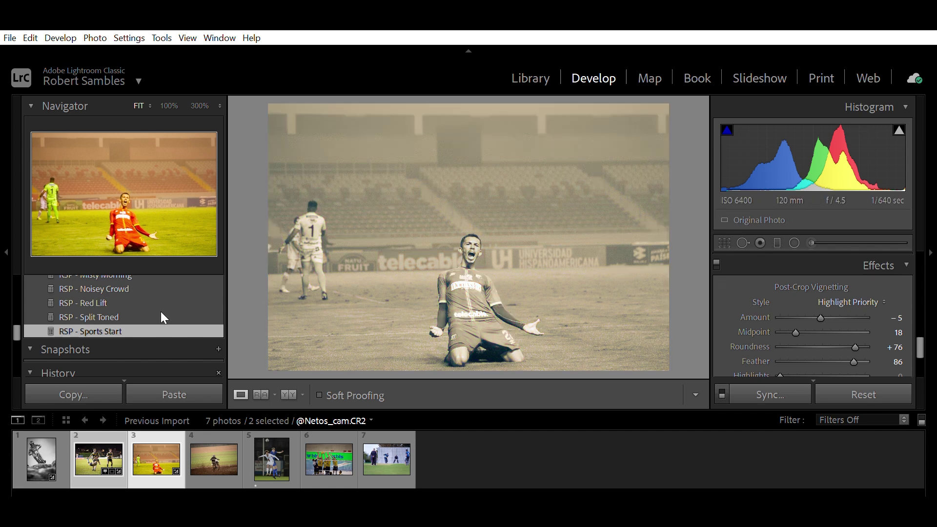
- Reset the footballer photo's white balance to As Shot, and adjust it to Temp 3600 and Tint +12
left_click_drag(921, 353, 923, 260)
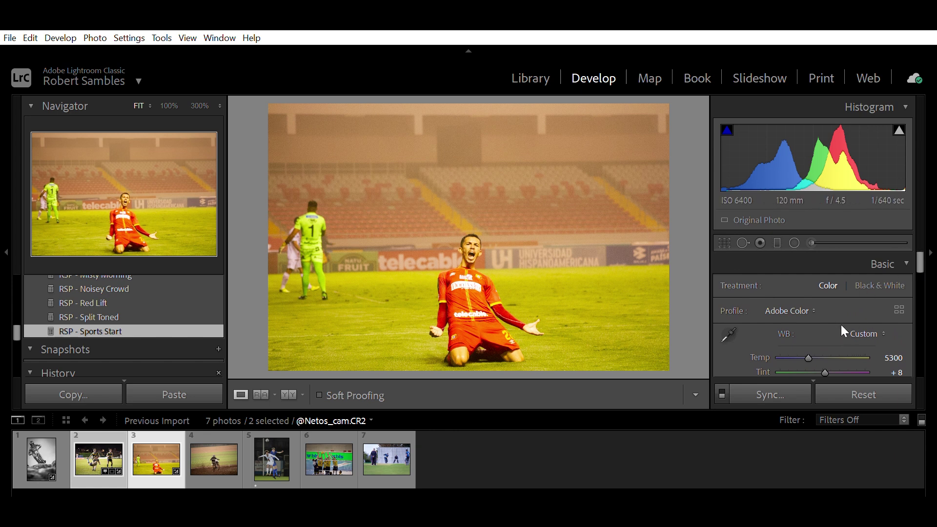
double_click(784, 334)
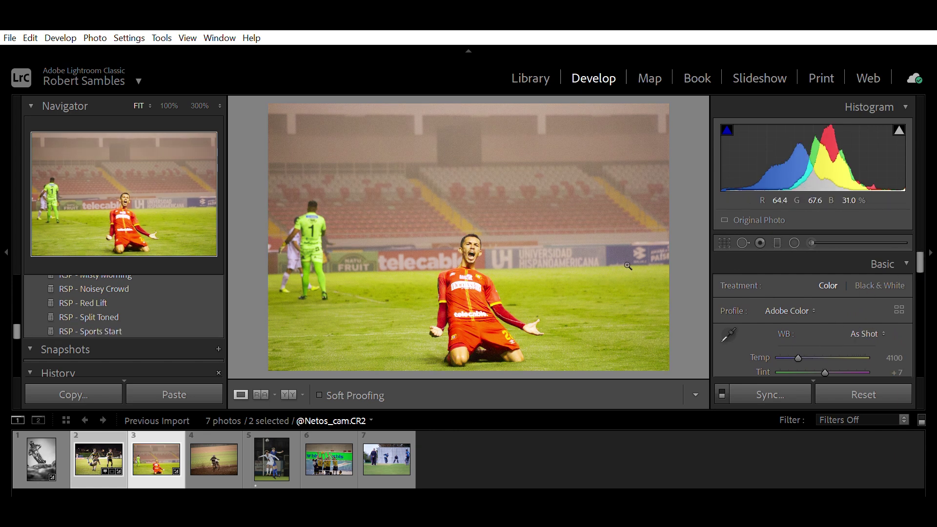
mouse_move(923, 263)
left_mouse_down()
mouse_move(921, 272)
mouse_move(919, 262)
left_mouse_up()
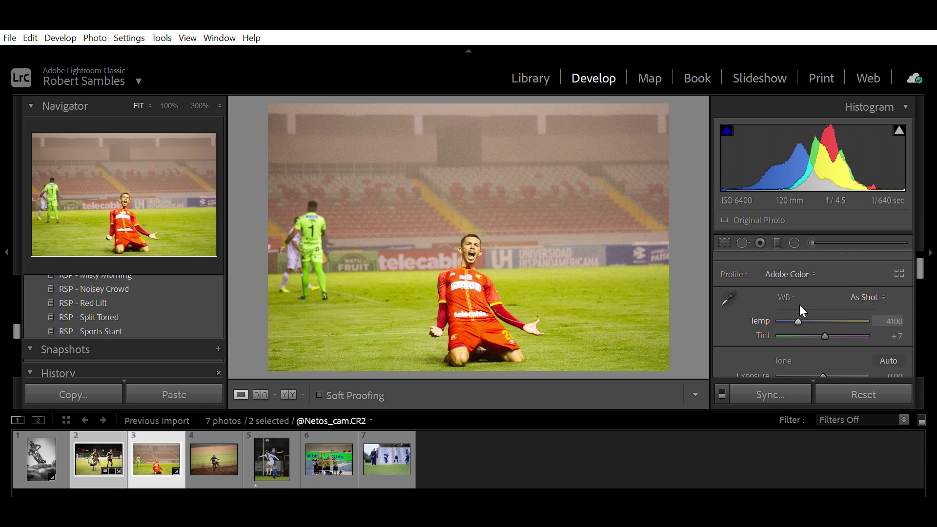
scroll(800, 305, "down", 5)
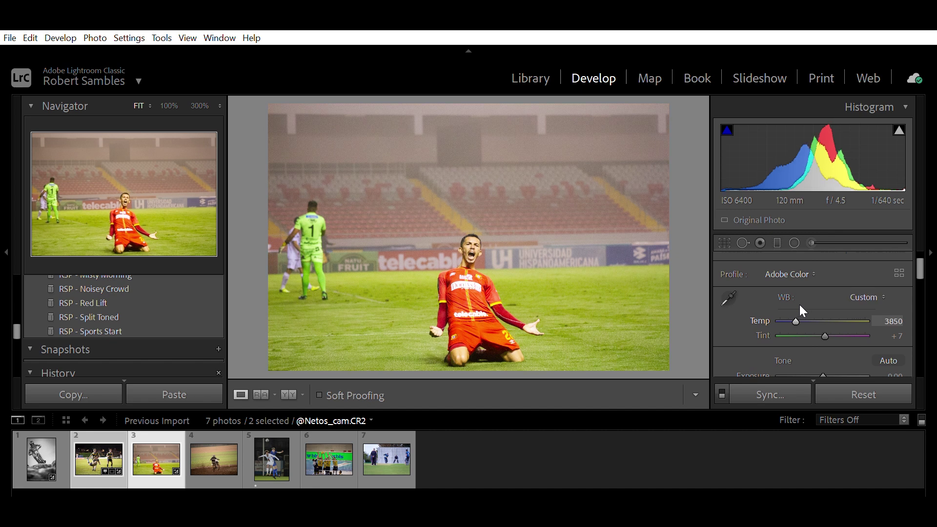
scroll(803, 310, "down", 5)
scroll(827, 325, "up", 5)
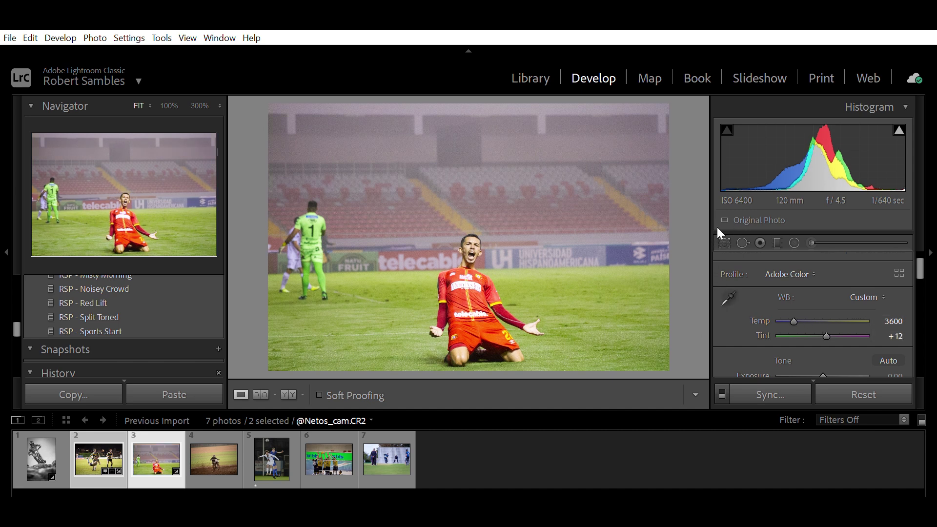
- Crop the footballer photo to an upright frame around the kneeling player, rotated to 1.03, leaving out the goalkeeper
key("r")
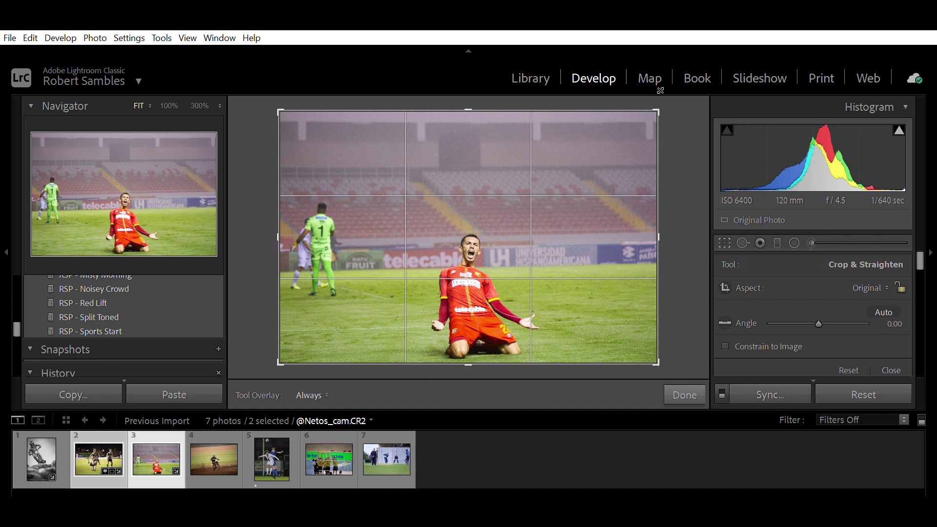
left_click_drag(661, 99, 559, 123)
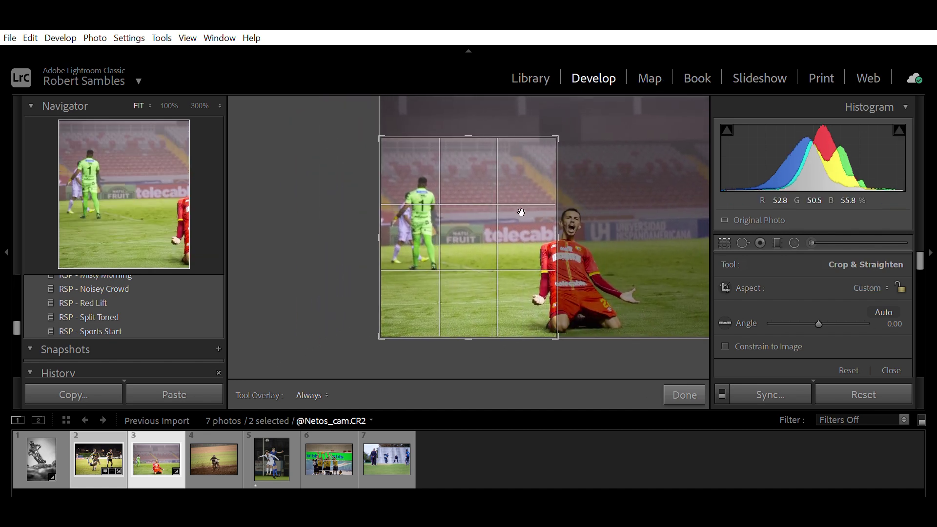
left_click_drag(492, 217, 414, 187)
left_click_drag(572, 326, 572, 330)
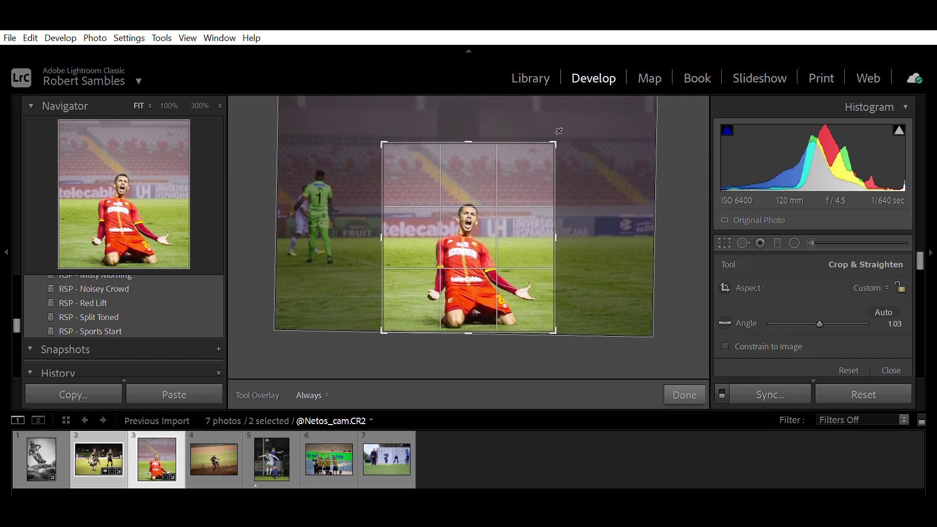
left_click_drag(487, 236, 481, 236)
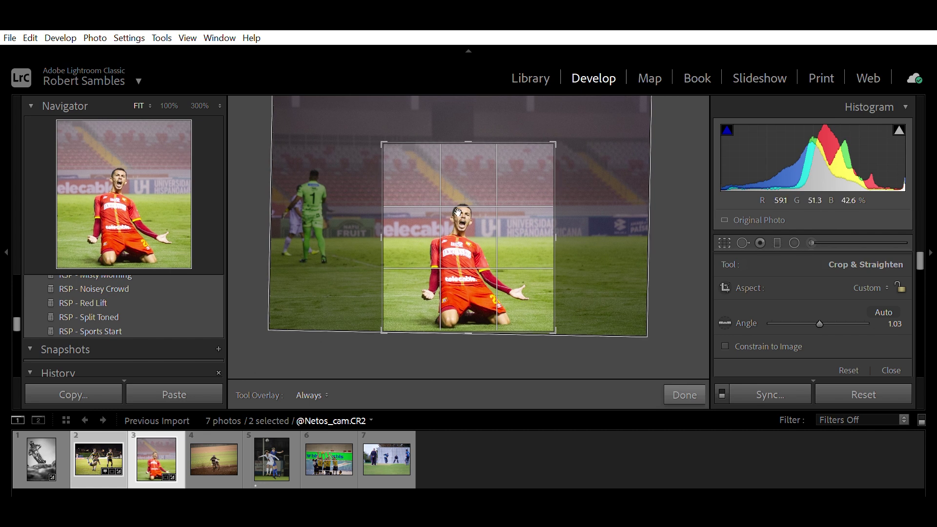
left_click(686, 393)
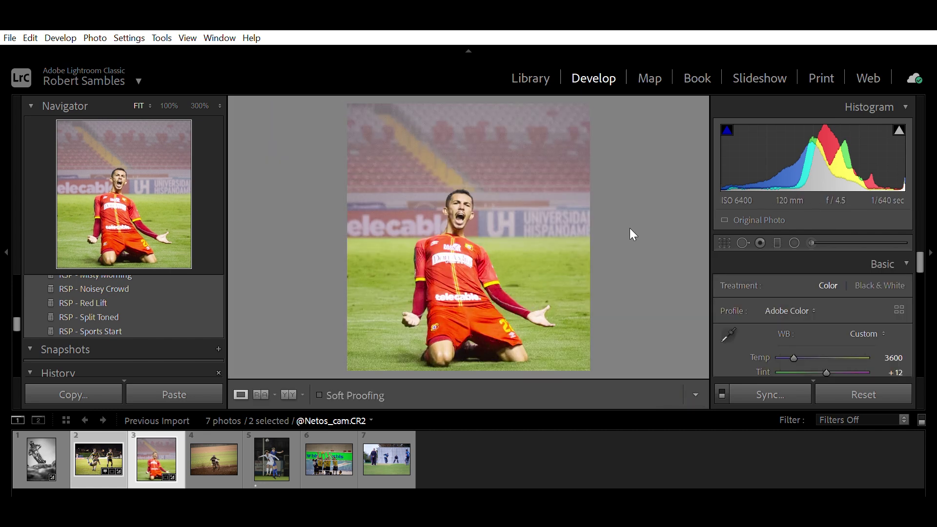
- Set the footballer photo's Contrast to +21, Vibrance to +15 and Dehaze to +20, and lower its Blacks
left_click_drag(918, 255, 921, 272)
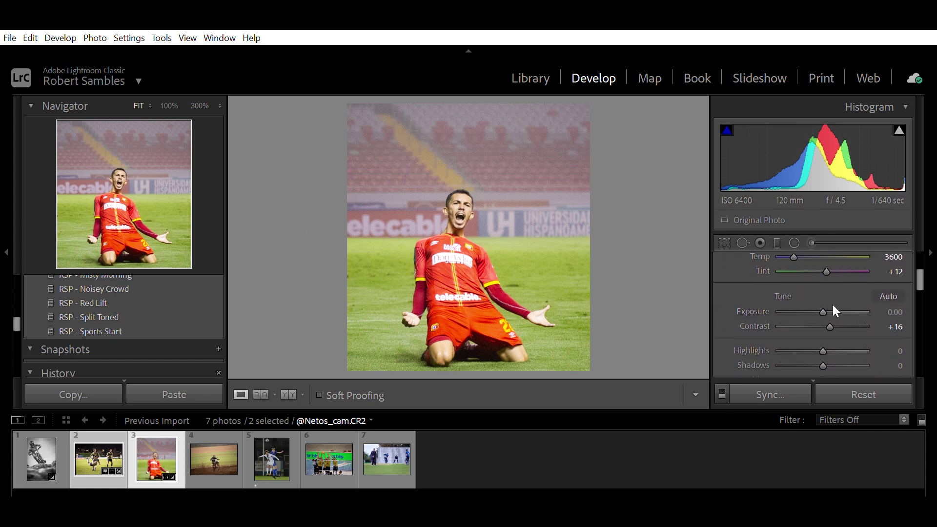
key("Up")
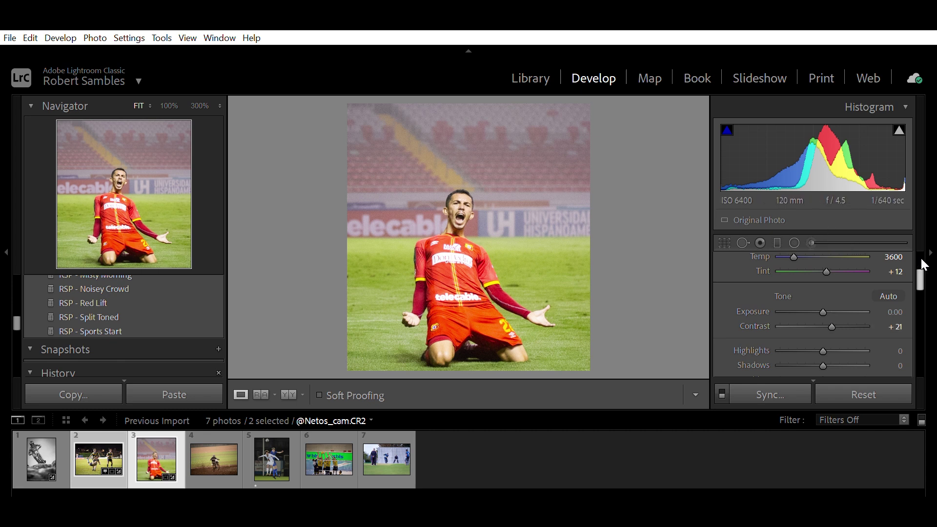
left_click_drag(920, 267, 926, 295)
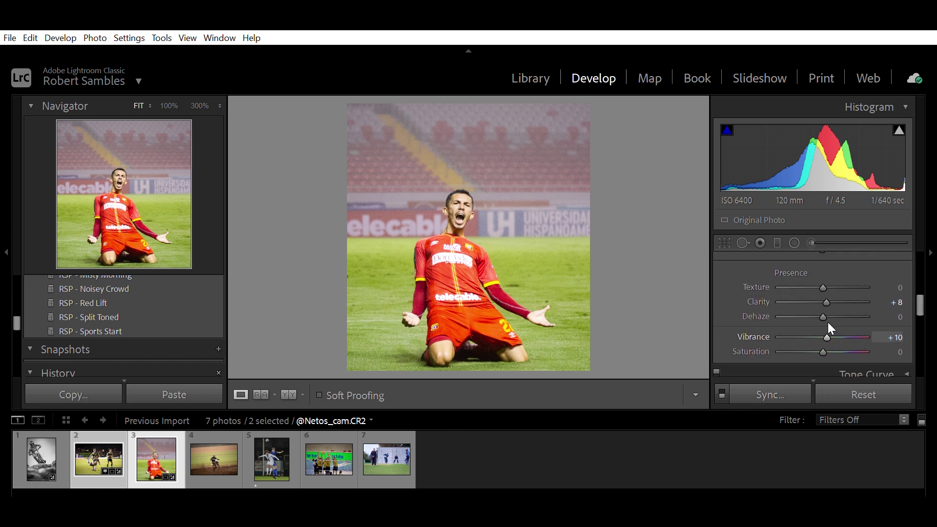
key("Up")
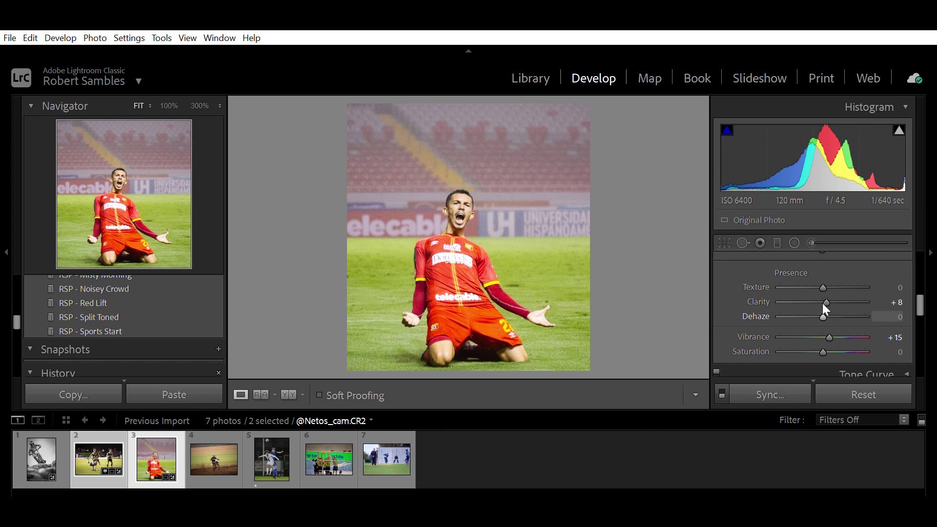
mouse_move(828, 303)
left_mouse_down()
mouse_move(854, 303)
mouse_move(828, 303)
left_mouse_up()
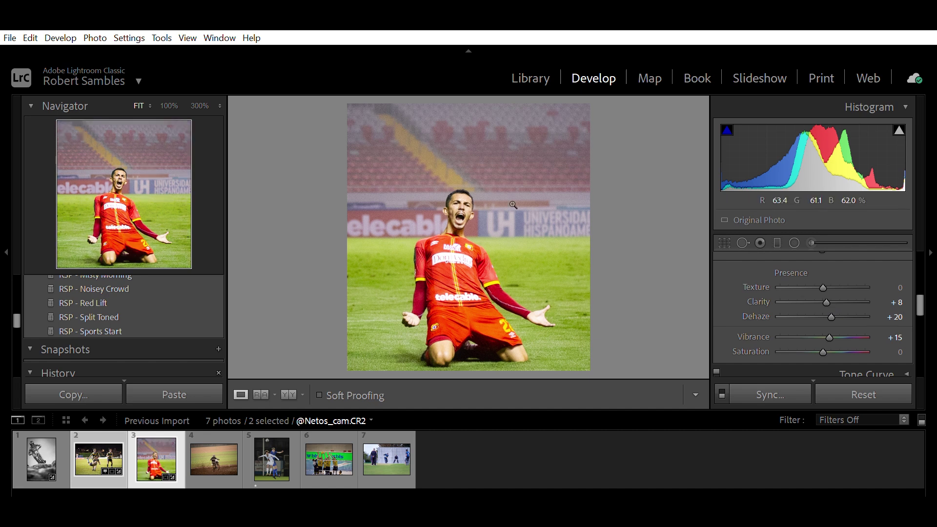
scroll(921, 293, "up", 3)
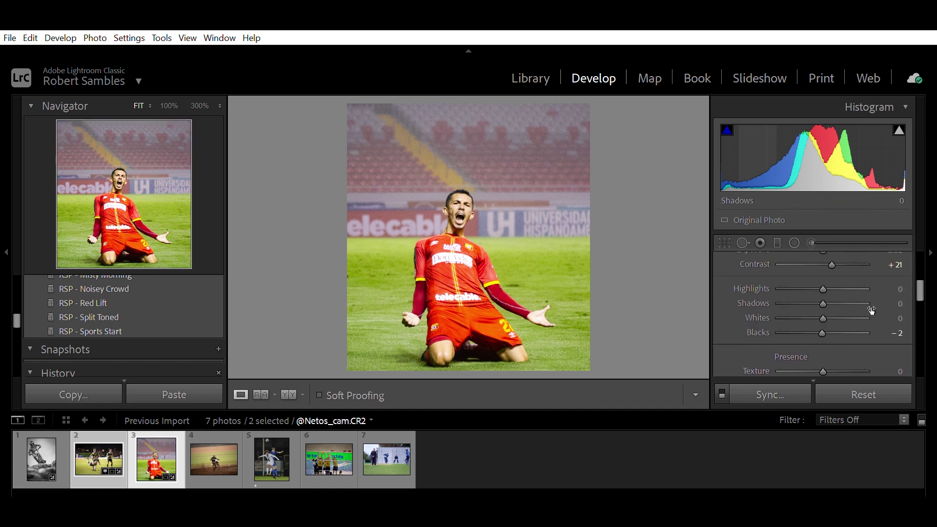
mouse_move(821, 318)
left_mouse_down()
mouse_move(778, 315)
mouse_move(773, 330)
mouse_move(817, 325)
left_mouse_up()
- Try a cooler Temp of 3350 on the footballer photo, undo it, and set Tint to +17
left_click_drag(921, 289, 922, 260)
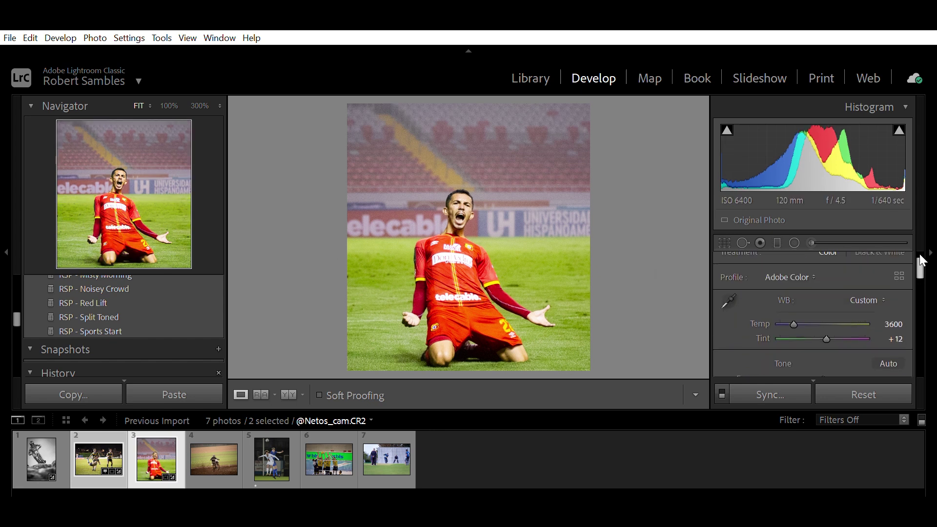
scroll(795, 313, "down", 5)
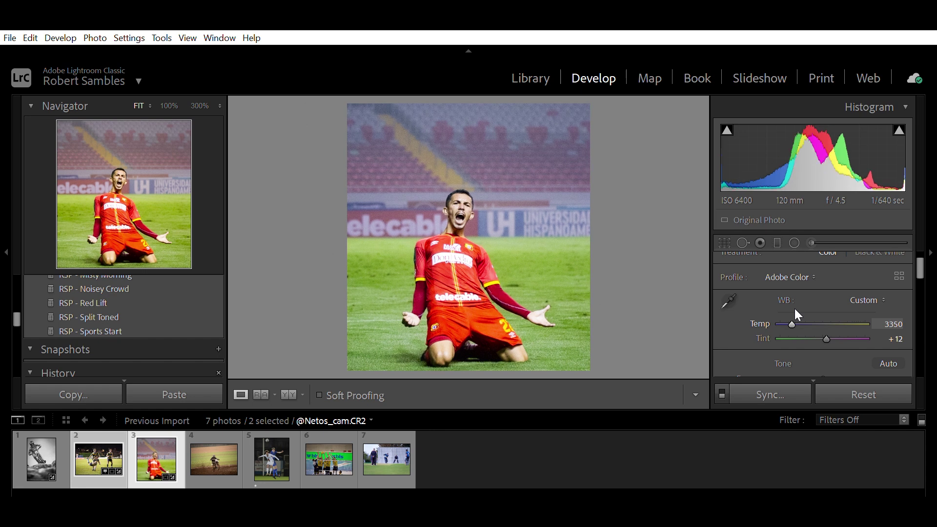
key("ctrl+z")
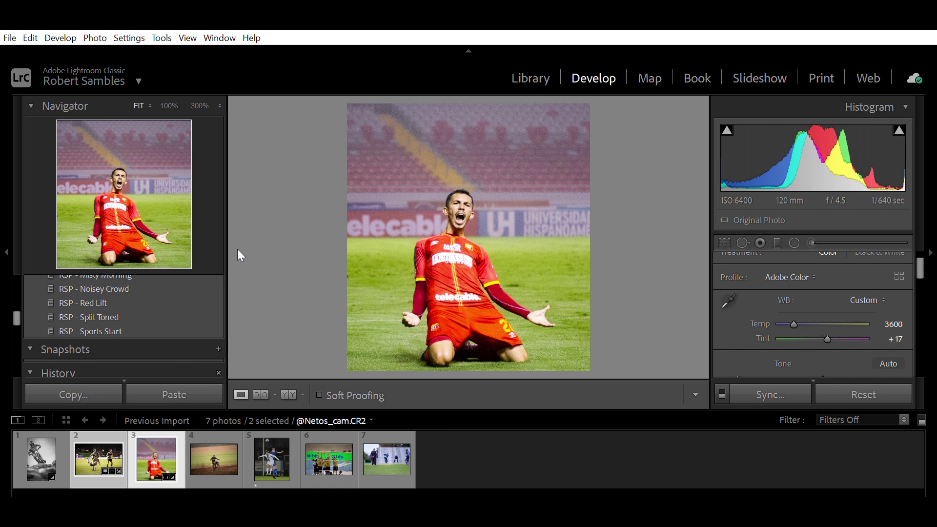
- Apply the RSP - Dramatic B&W preset to the motocross photo and set its post-crop vignette Amount to −5
left_click(196, 444)
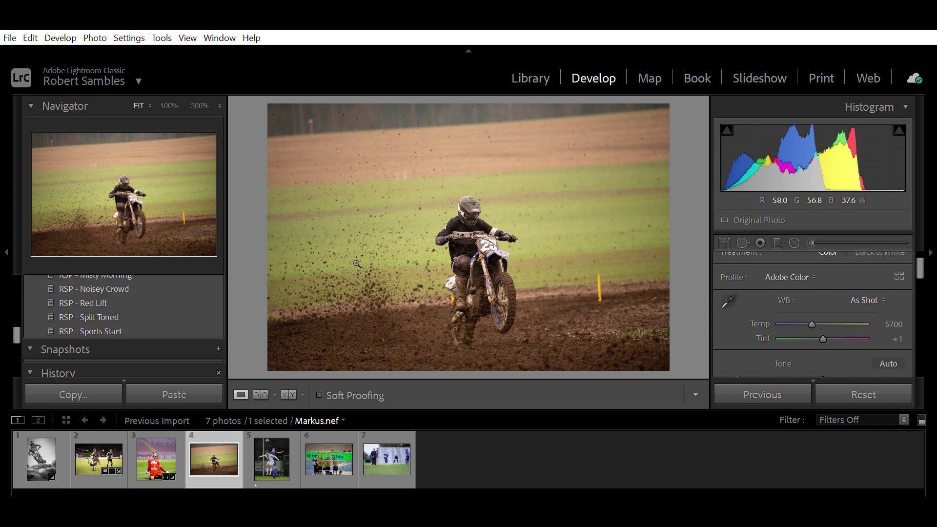
left_click_drag(17, 321, 19, 305)
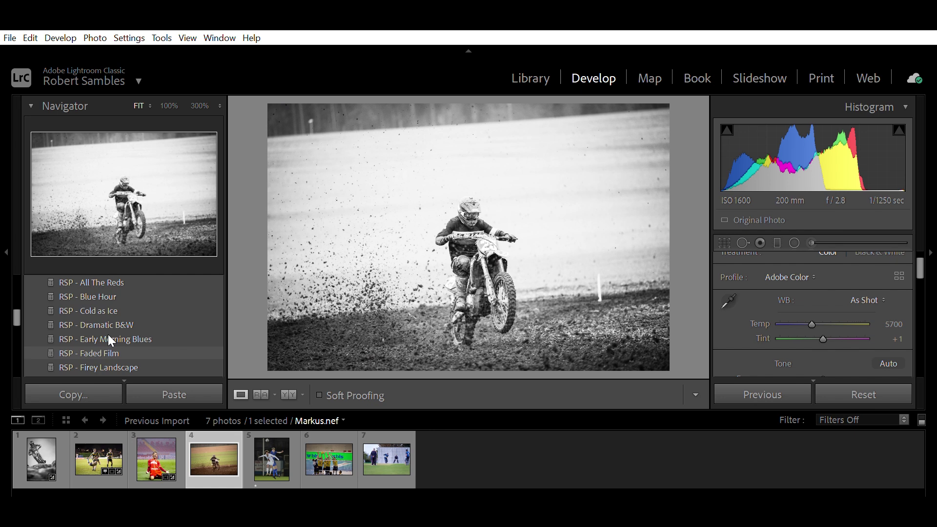
left_click(119, 316)
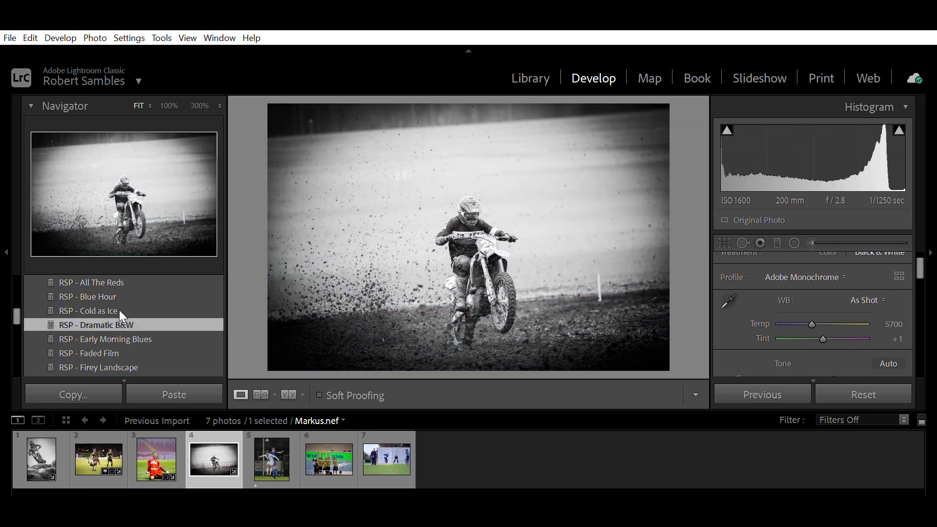
left_click_drag(921, 260, 922, 331)
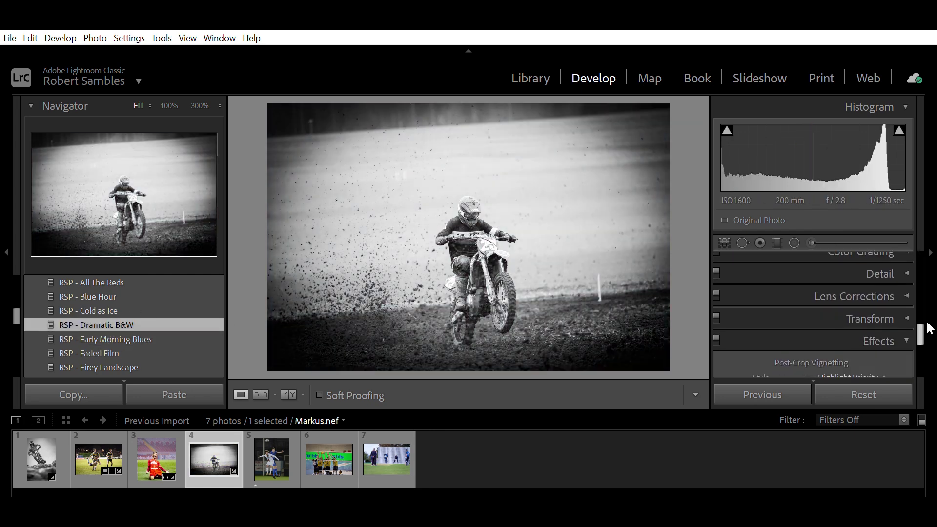
left_click_drag(808, 312, 822, 307)
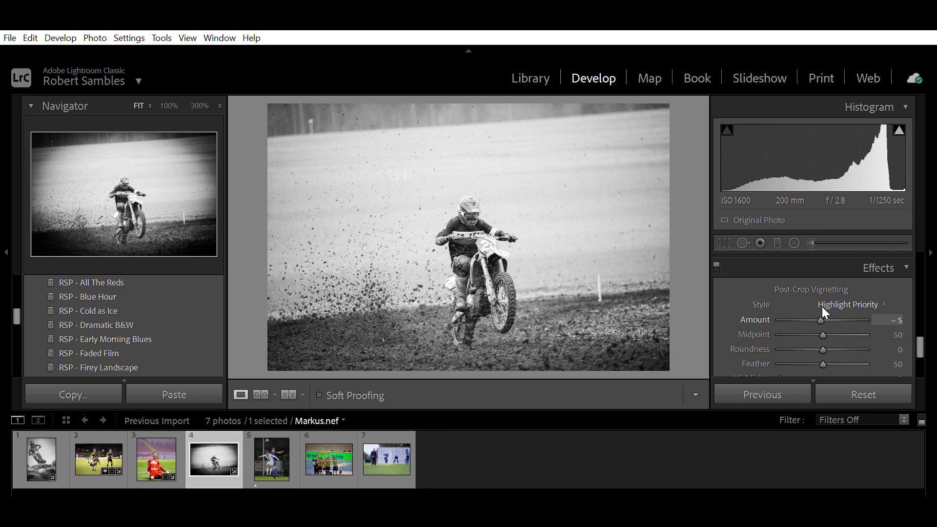
- Crop the motocross photo slightly tighter around the rider, trimming the upper edge and sides while keeping the flying dirt behind the bike
left_click(725, 242)
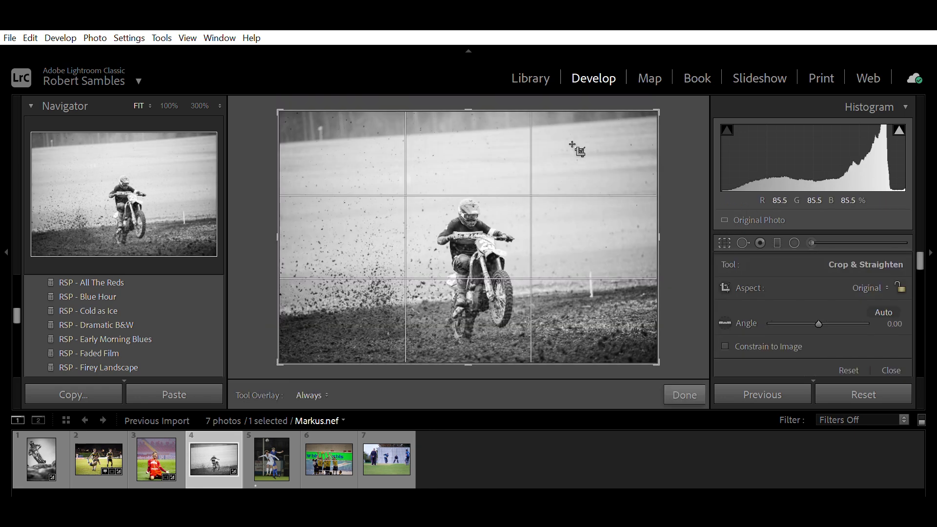
left_click_drag(663, 98, 635, 119)
left_click_drag(495, 240, 483, 236)
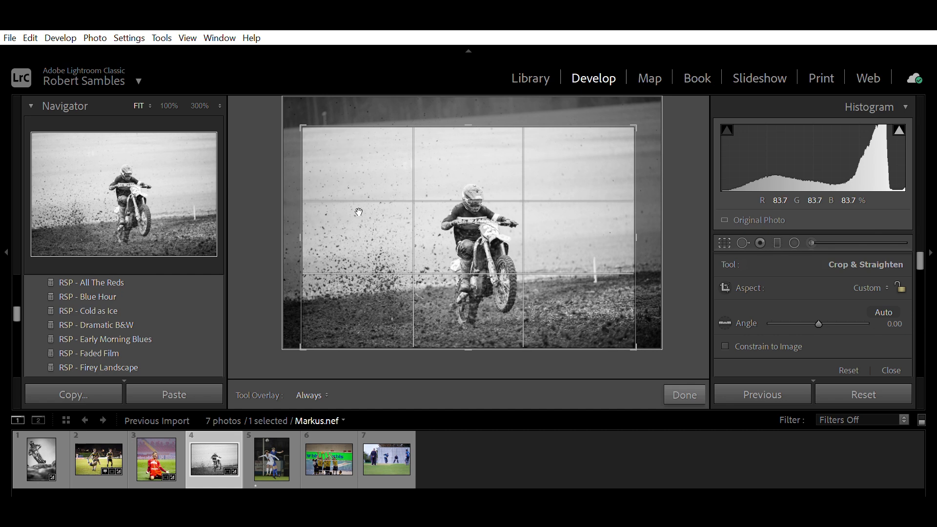
left_click_drag(483, 236, 502, 236)
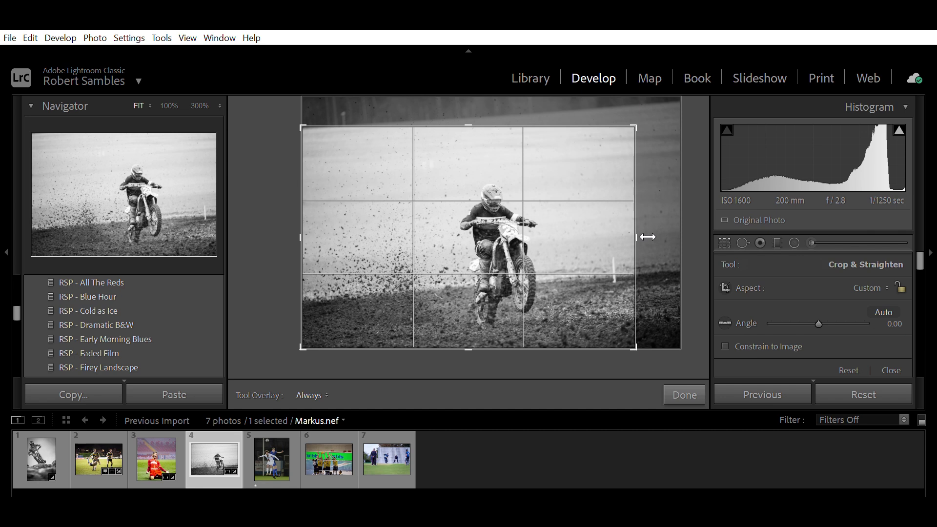
left_click_drag(648, 132, 611, 128)
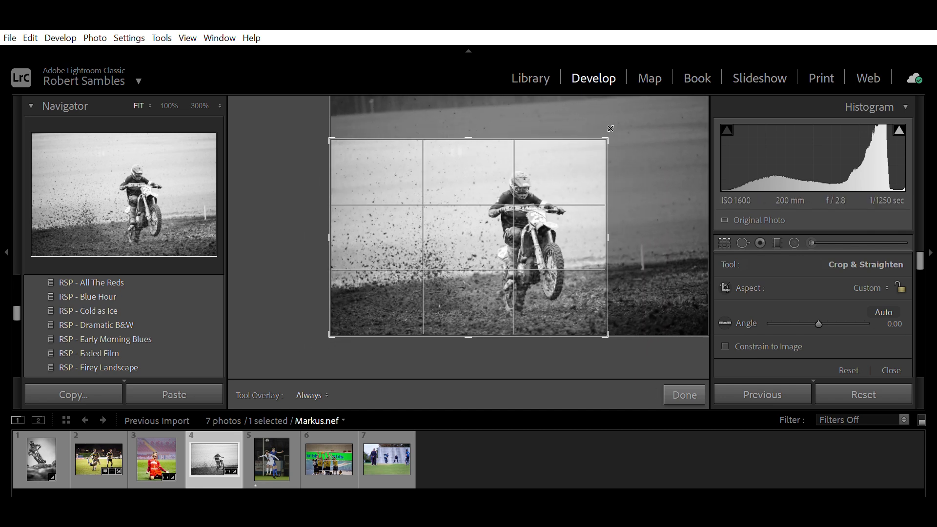
left_click_drag(610, 128, 646, 119)
left_click_drag(535, 239, 517, 243)
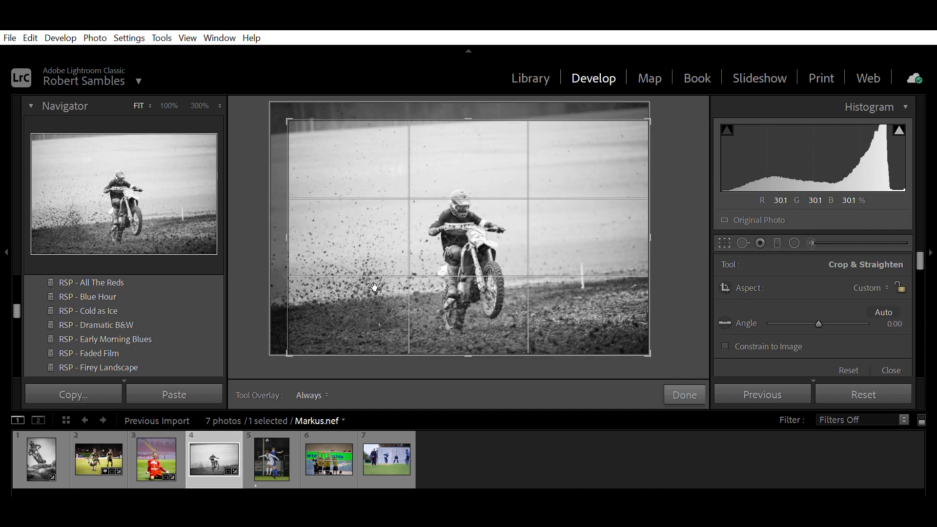
left_click(688, 393)
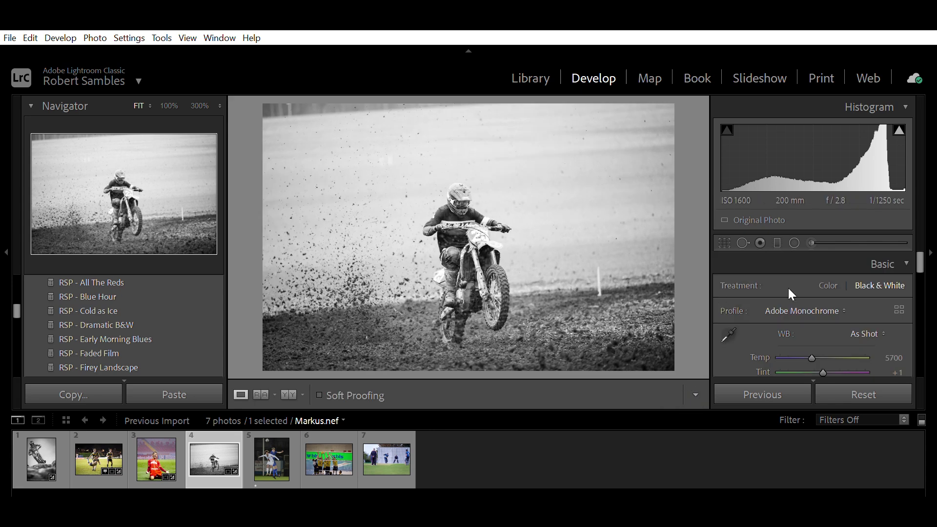
- Set the motocross photo's Highlights to −43
left_click_drag(920, 259, 920, 273)
scroll(830, 274, "down", 3)
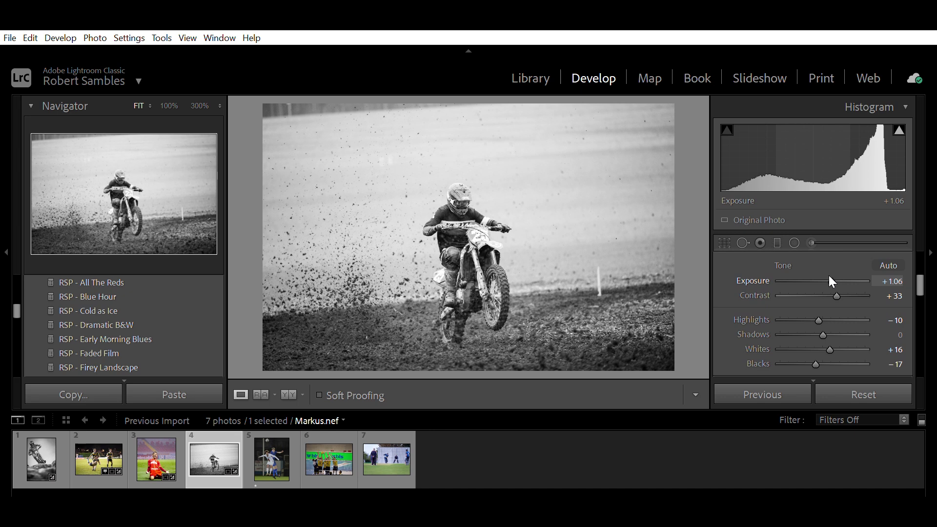
left_click_drag(817, 309, 803, 308)
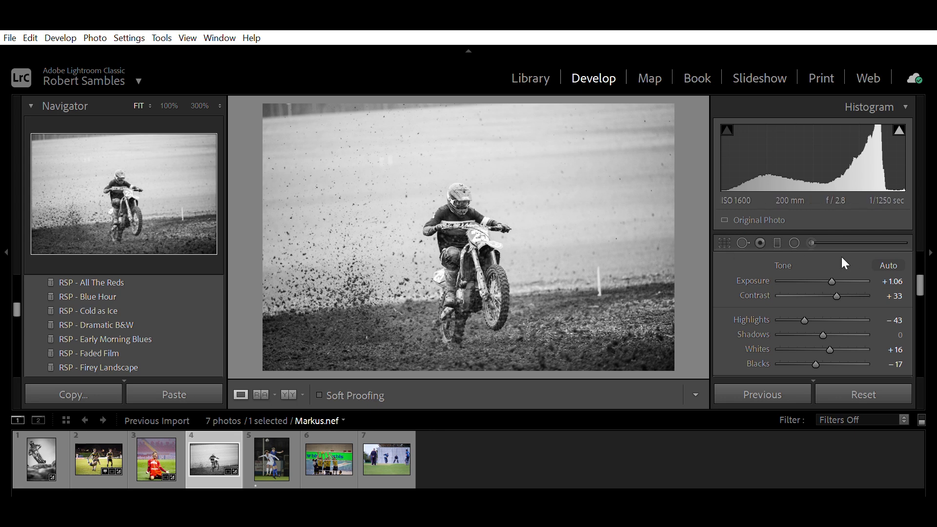
- Lower Green in the motocross photo's Black & White Mix and set its Exposure to +1.17
left_click_drag(921, 279, 922, 259)
left_click(903, 254)
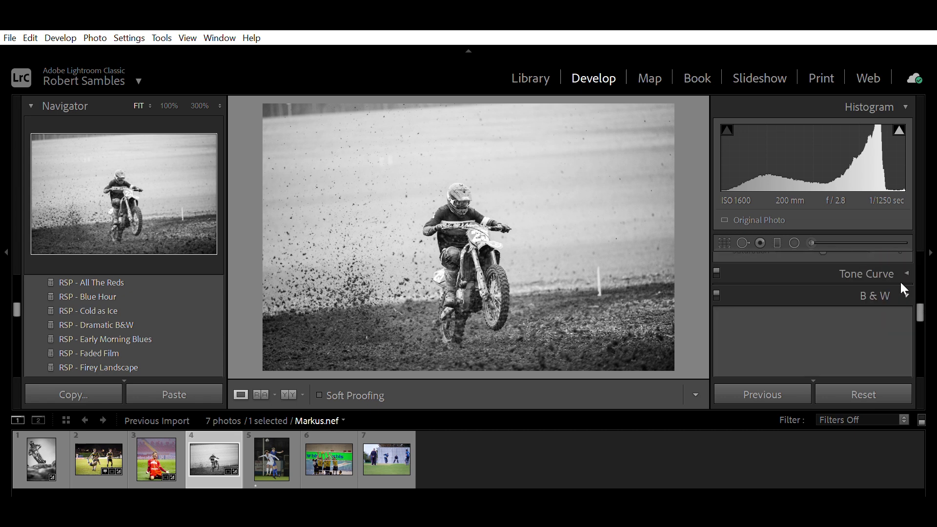
left_click(904, 293)
scroll(921, 312, "down", 2)
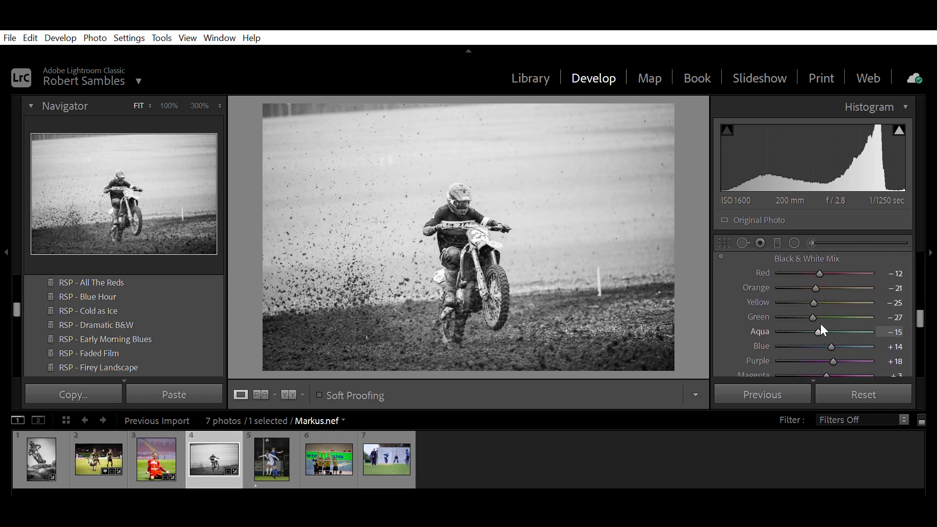
mouse_move(812, 304)
left_mouse_down()
mouse_move(783, 303)
mouse_move(875, 296)
mouse_move(769, 298)
mouse_move(811, 296)
mouse_move(769, 309)
mouse_move(862, 307)
mouse_move(805, 309)
left_mouse_up()
left_click_drag(920, 315, 920, 268)
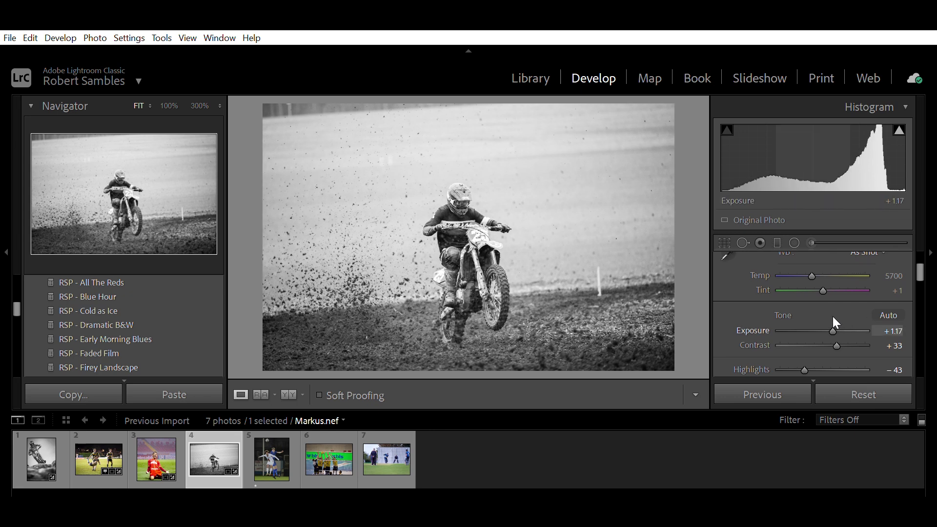
- Try a stronger post-crop vignette Amount of −35 on the motocross photo and settle on −9
left_click_drag(919, 269, 920, 350)
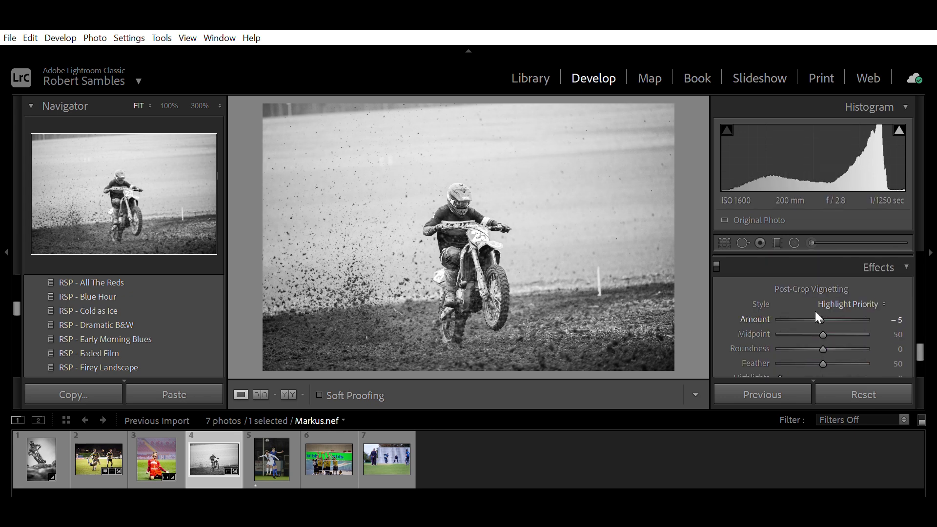
left_click_drag(818, 305, 808, 306)
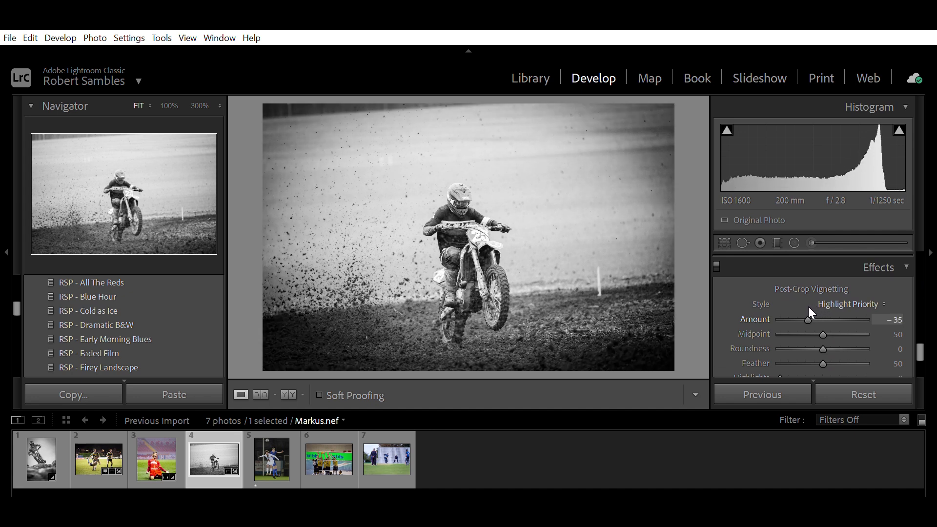
left_click_drag(808, 306, 819, 308)
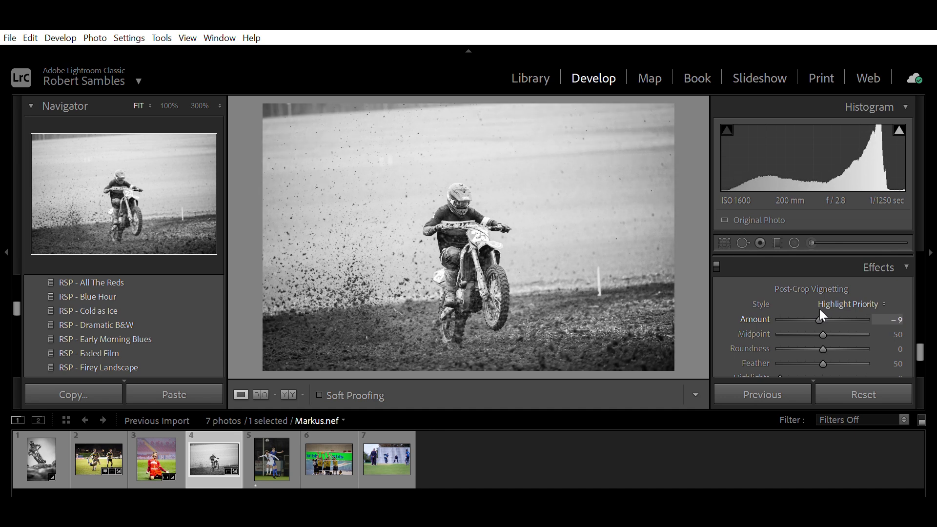
- Darken the motocross photo's sky area with a graduated filter drawn downward from its upper edge, with Exposure at −0.95
left_click(777, 242)
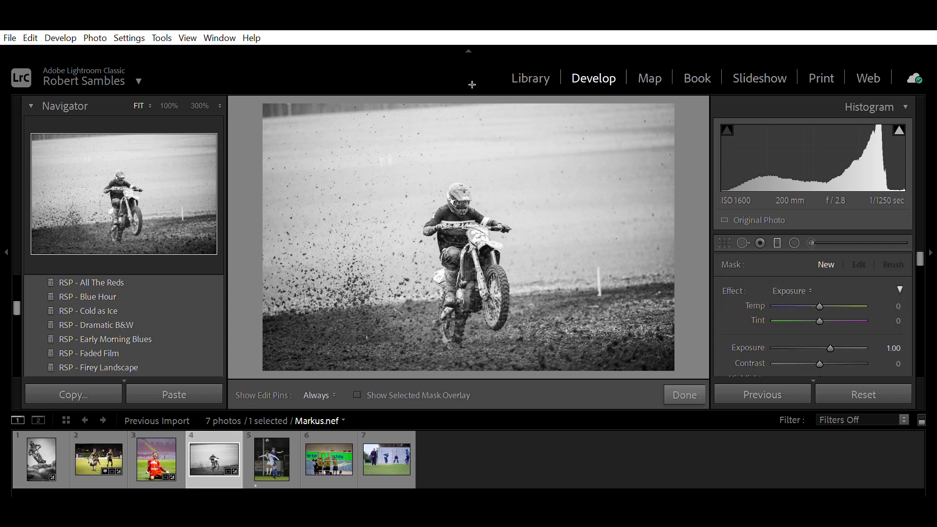
left_click_drag(471, 113, 475, 172)
left_click(827, 331)
left_click_drag(826, 330, 807, 335)
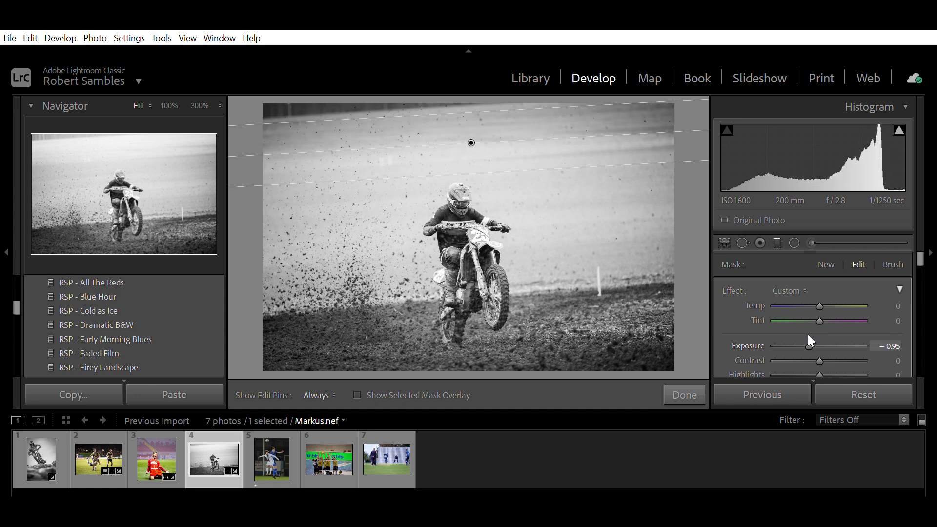
left_click(702, 393)
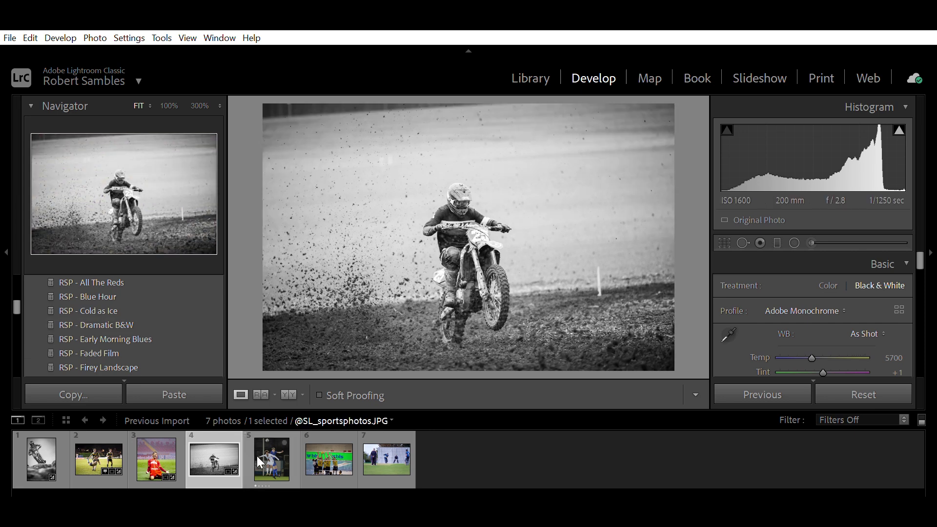
- Apply the RSP - Sports Start preset to the photo of two footballers jumping for the ball
left_click(257, 456)
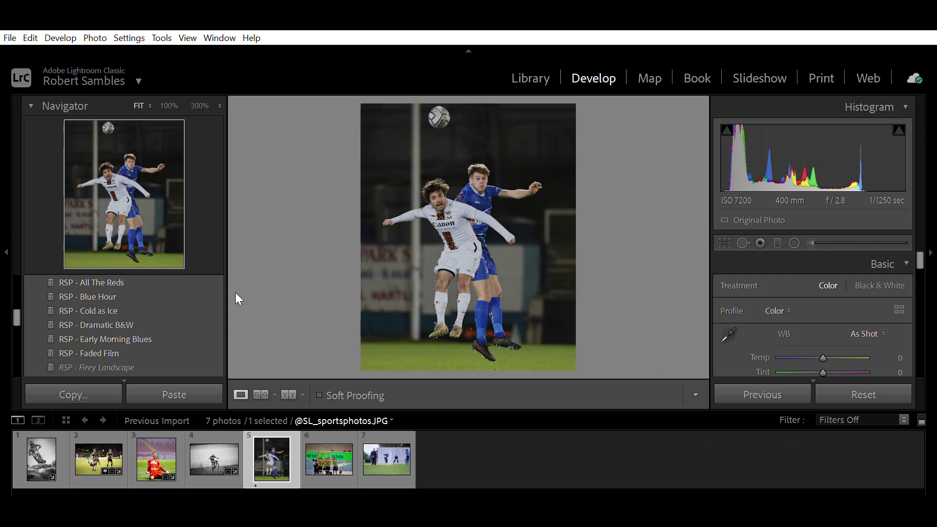
left_click_drag(17, 300, 17, 318)
left_click(115, 331)
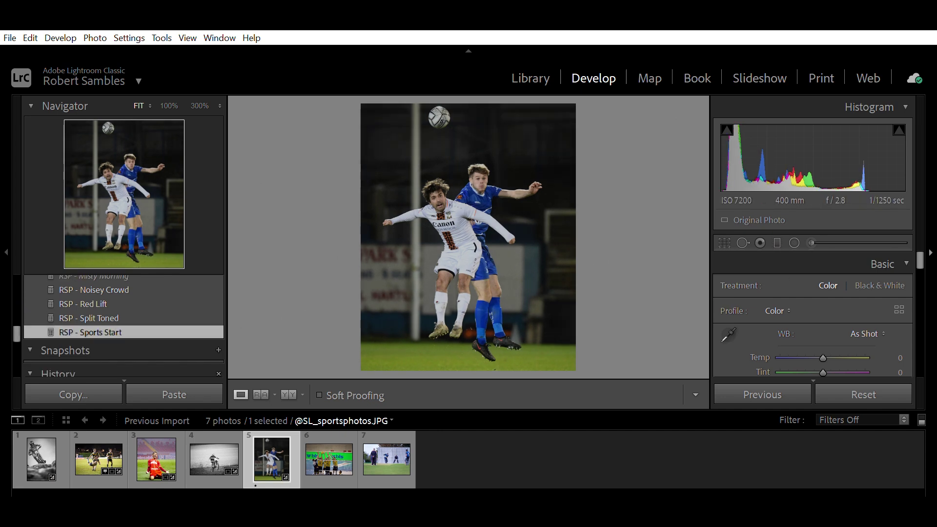
- Set the jumping footballers photo's Exposure to +0.83 and Highlights to −4, and inspect the player in white at 100%
left_click_drag(920, 257, 921, 271)
left_click_drag(822, 287, 829, 287)
left_click_drag(824, 324, 821, 329)
left_click(440, 203)
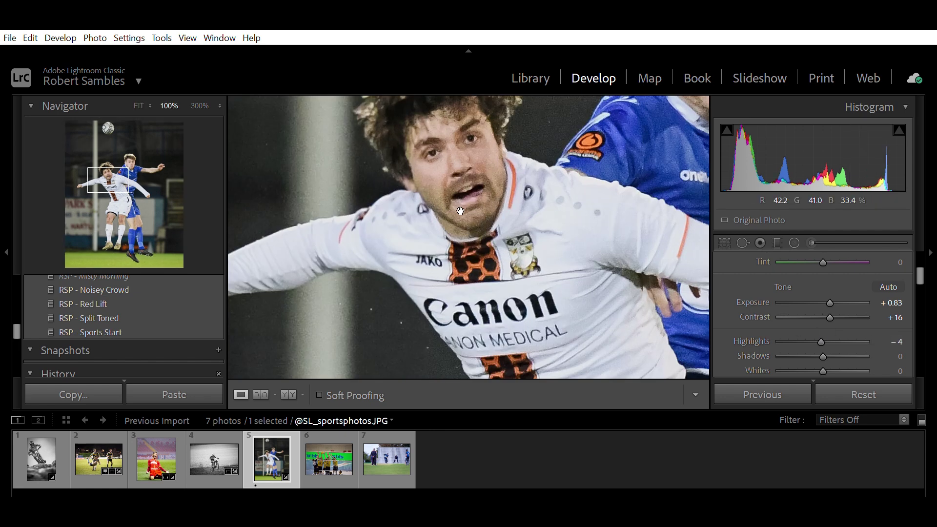
left_click(577, 249)
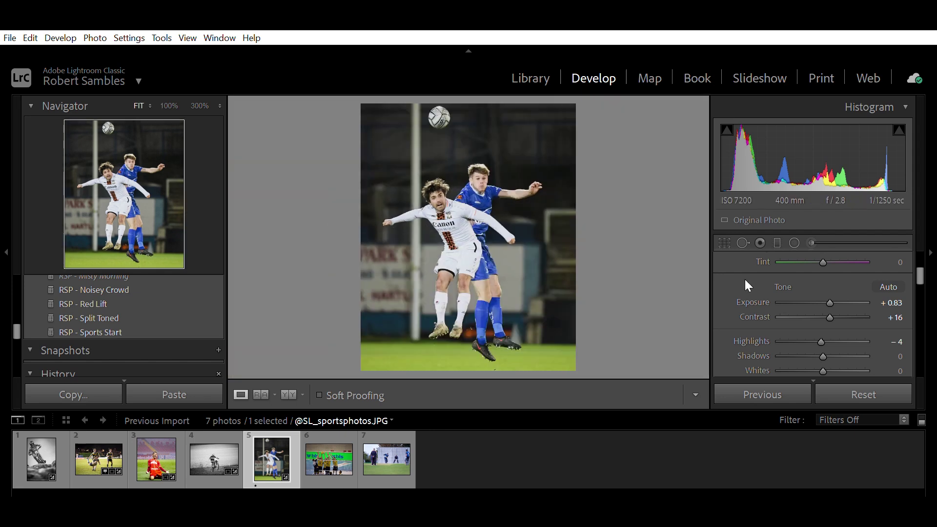
- Warm the jumping footballers photo with a Temp of +5 and set its Vibrance to +15
scroll(922, 269, "up", 2)
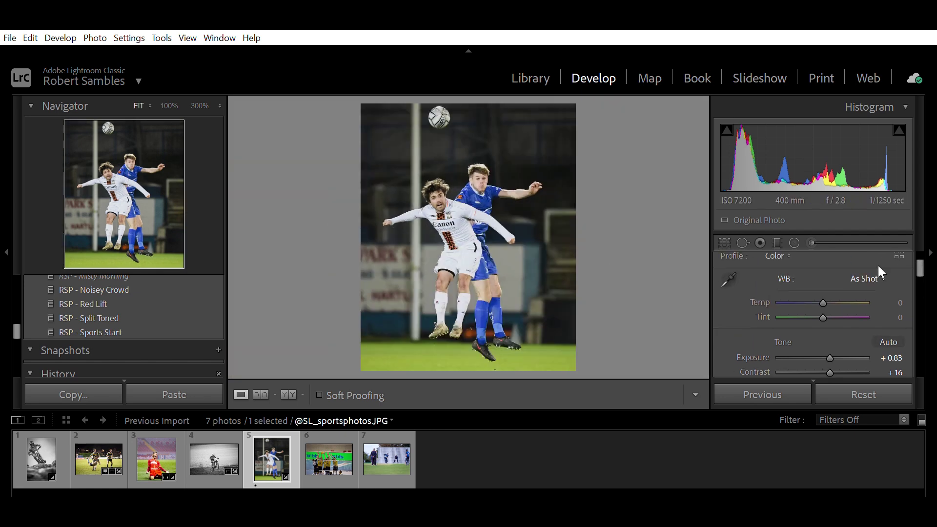
scroll(822, 290, "up", 1)
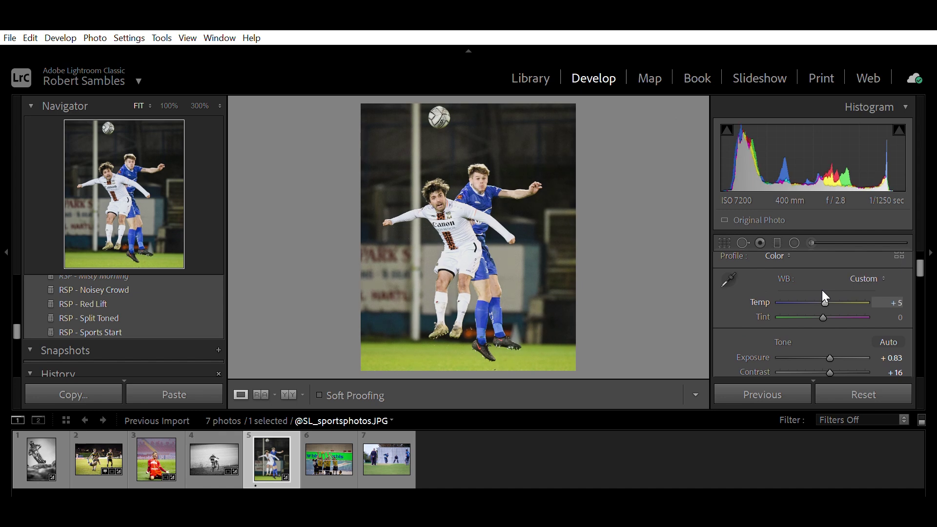
scroll(823, 291, "down", 1)
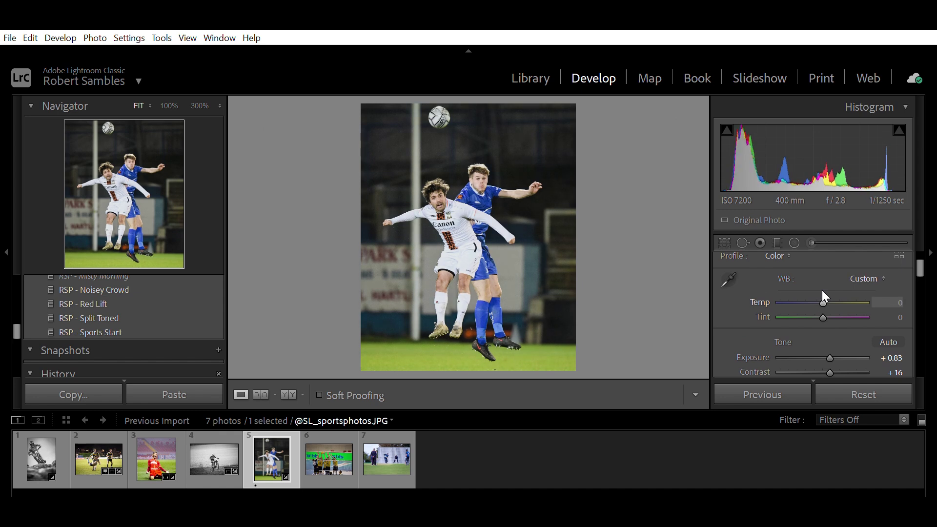
scroll(822, 291, "up", 1)
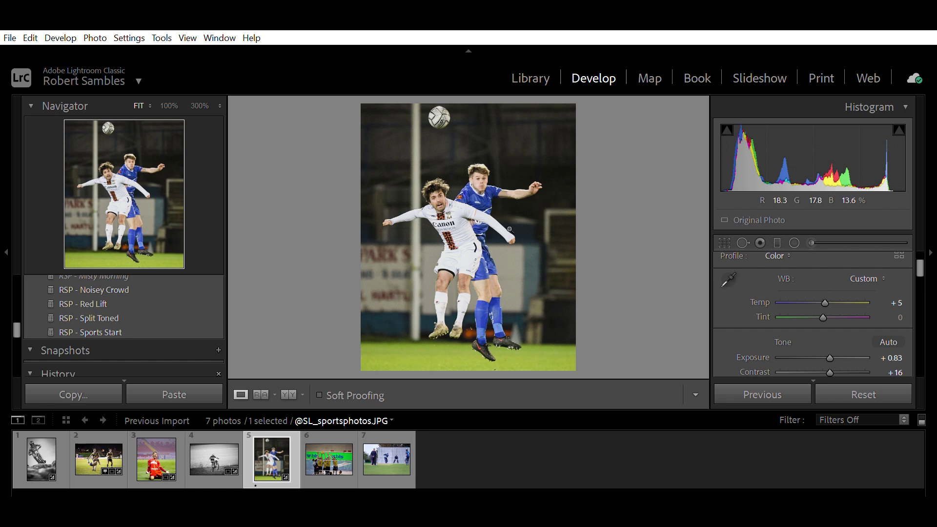
left_click_drag(913, 256, 924, 292)
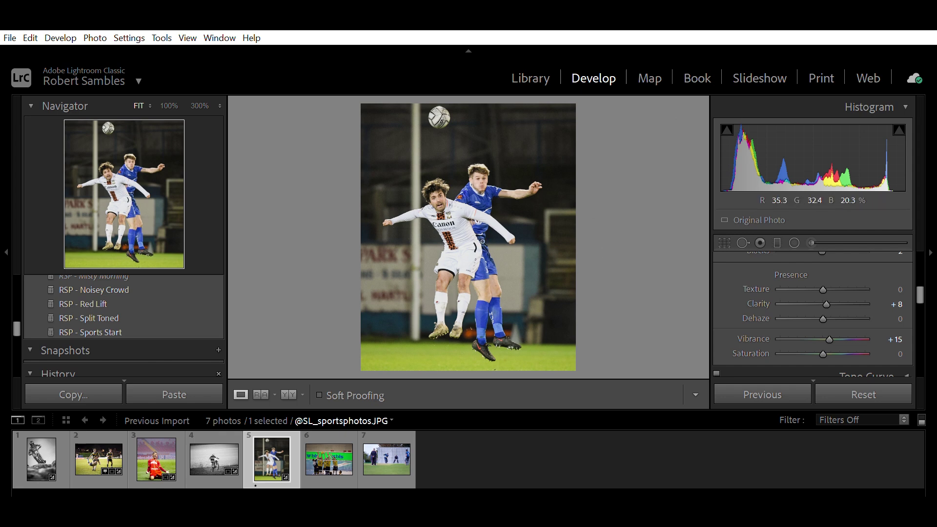
- Compare the RSP - Sports Start and RSP - Noisey Crowd presets on the volleyball photo and apply RSP - Noisey Crowd
key("Right")
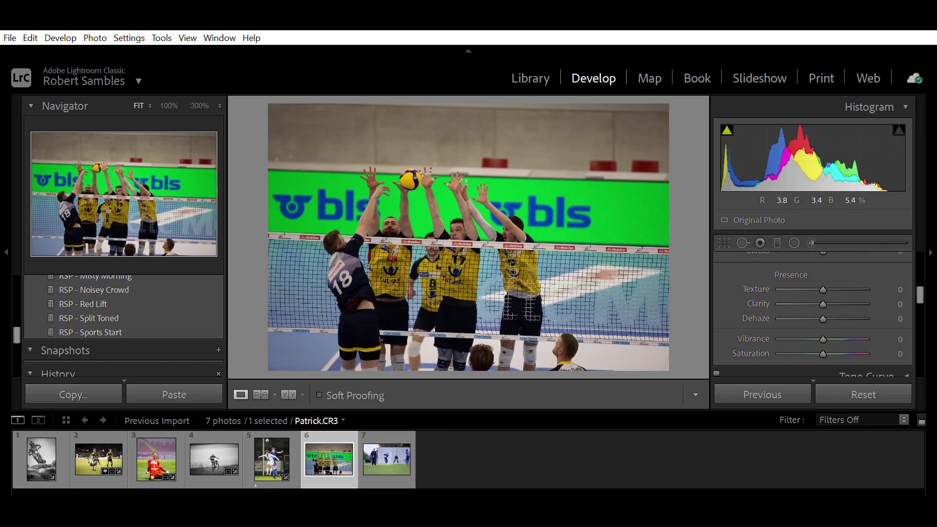
left_click(103, 327)
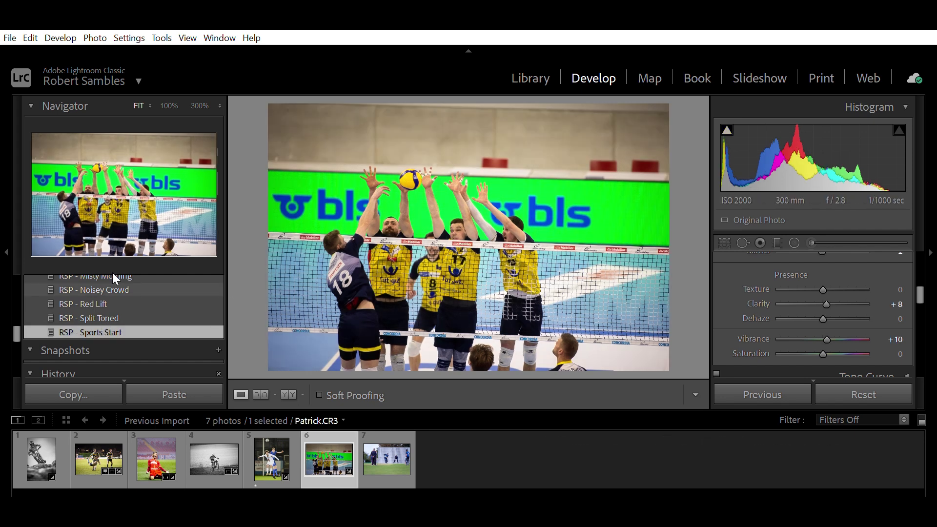
left_click(117, 276)
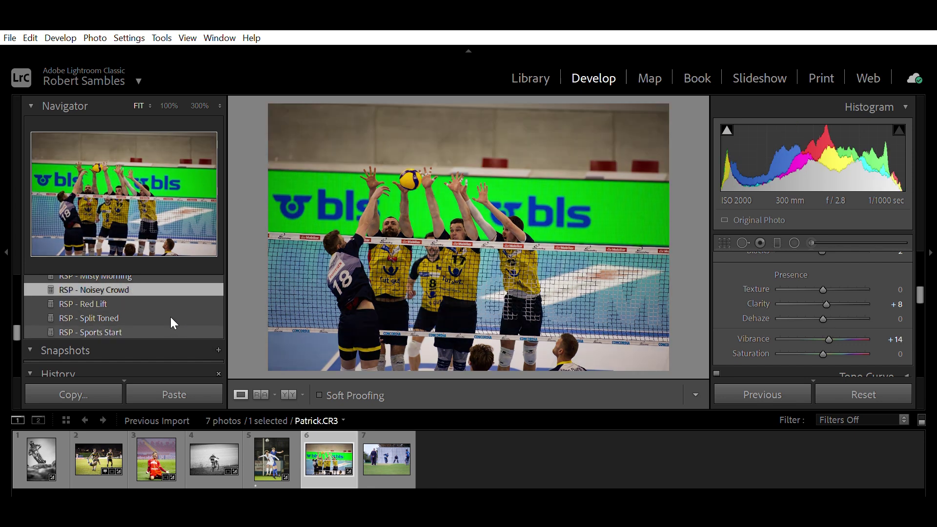
left_click(137, 332)
left_click(403, 236)
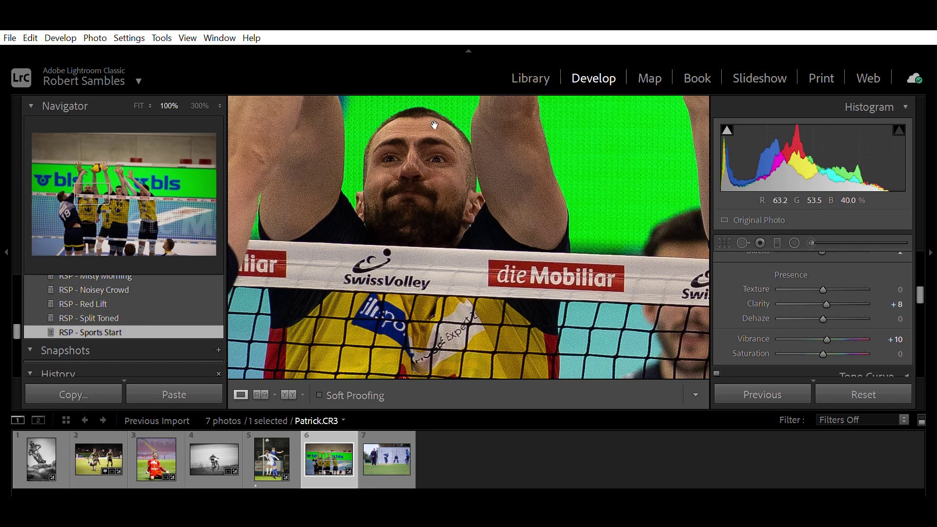
left_click(414, 177)
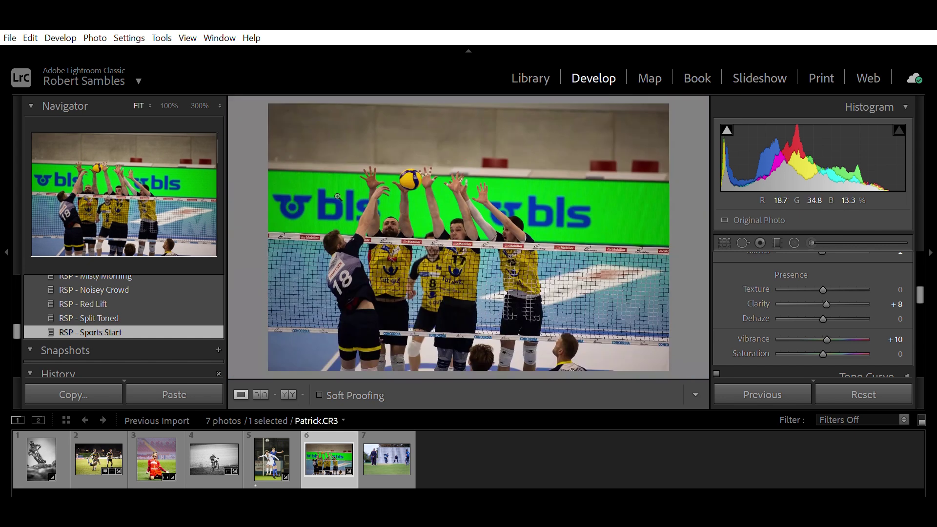
left_click(118, 277)
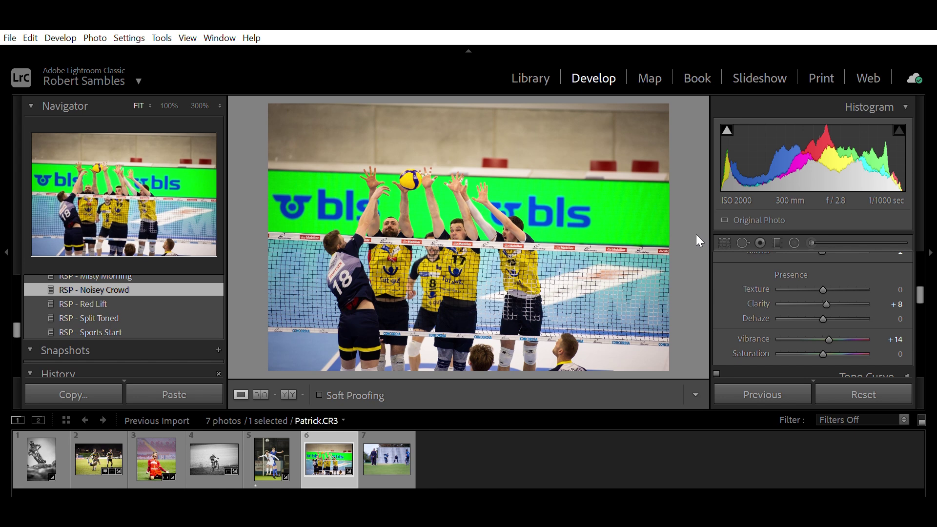
- Crop the volleyball photo tighter around the players at the net and straighten it to an Angle of −1.65
scroll(920, 268, "up", 6)
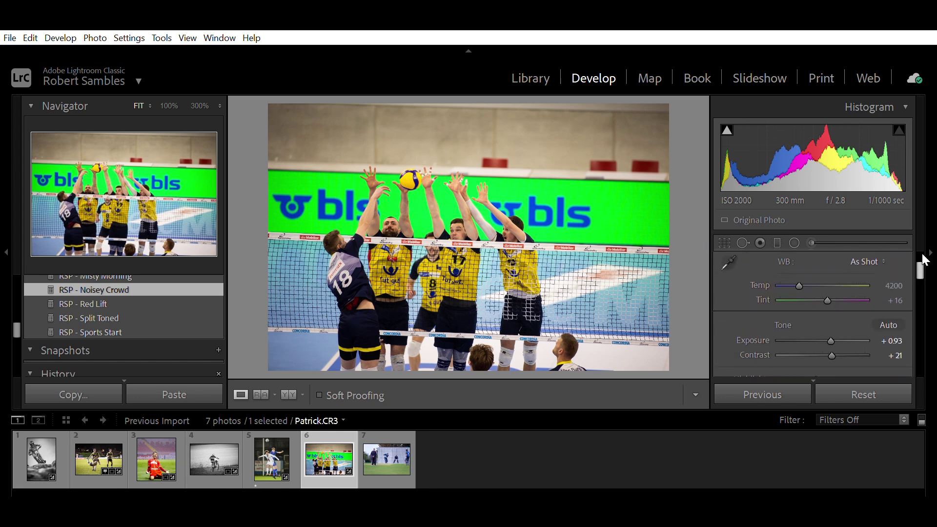
scroll(925, 251, "up", 1)
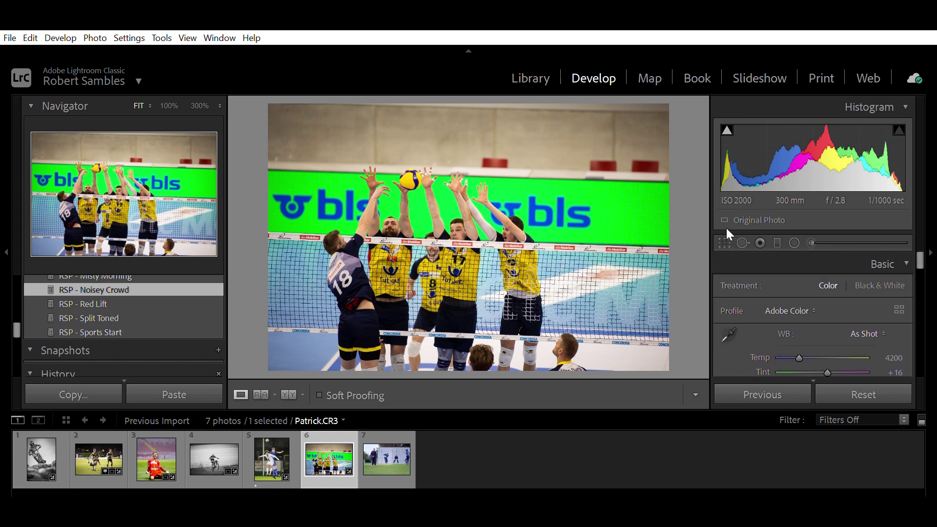
key("r")
left_click_drag(653, 108, 629, 120)
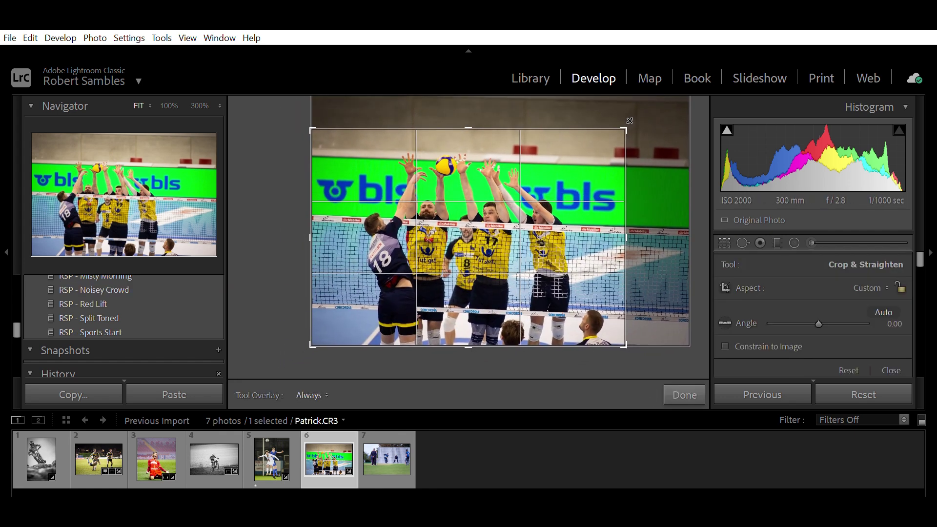
left_click_drag(660, 330, 660, 327)
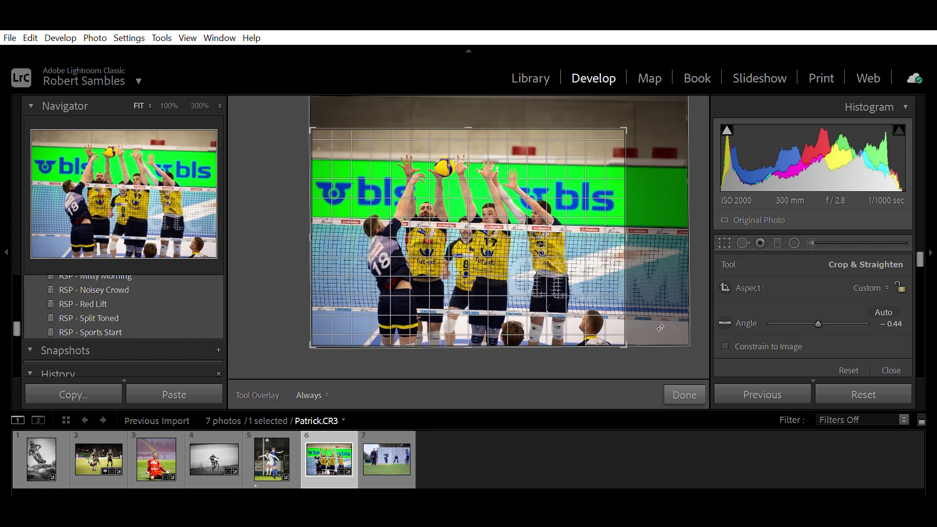
left_click_drag(660, 328, 667, 327)
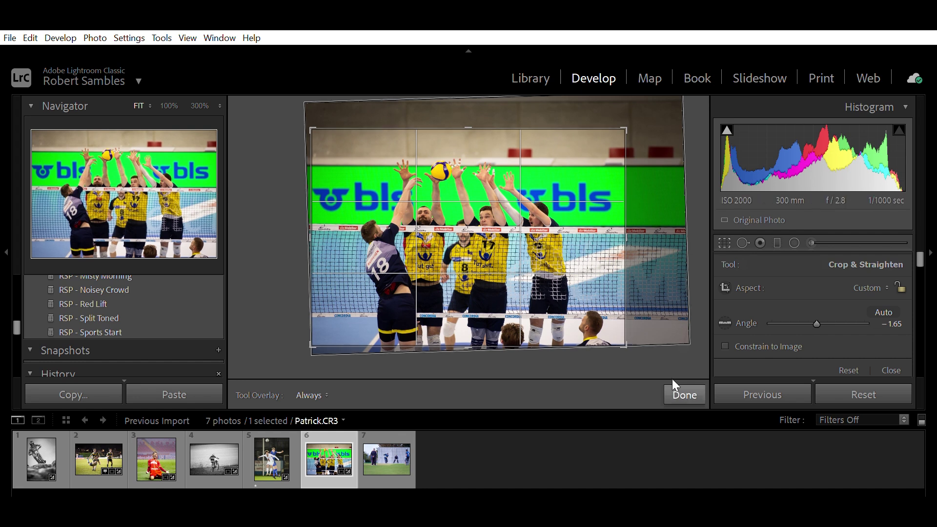
left_click(682, 393)
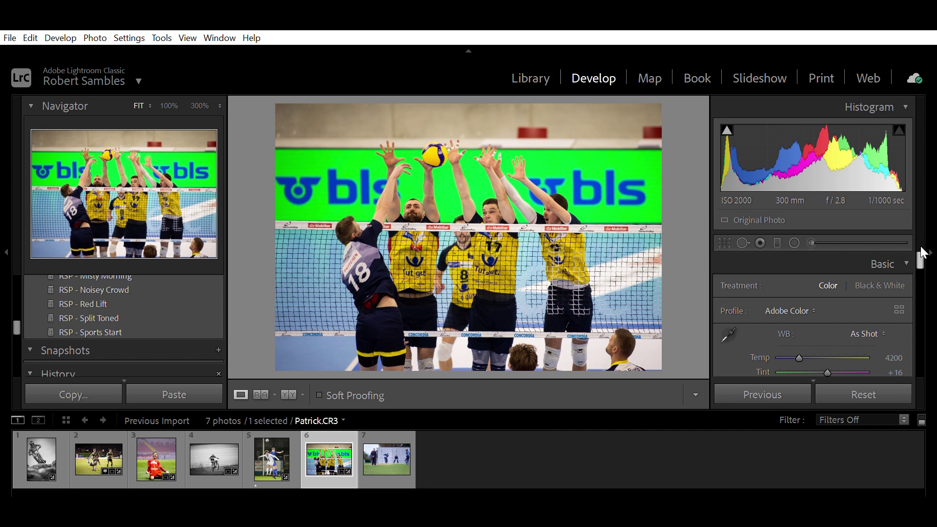
- Set the volleyball photo's Exposure to +1.23, Highlights to −19 and Shadows to +12, inspecting the blocking player's face at 100%
left_click_drag(922, 253, 922, 265)
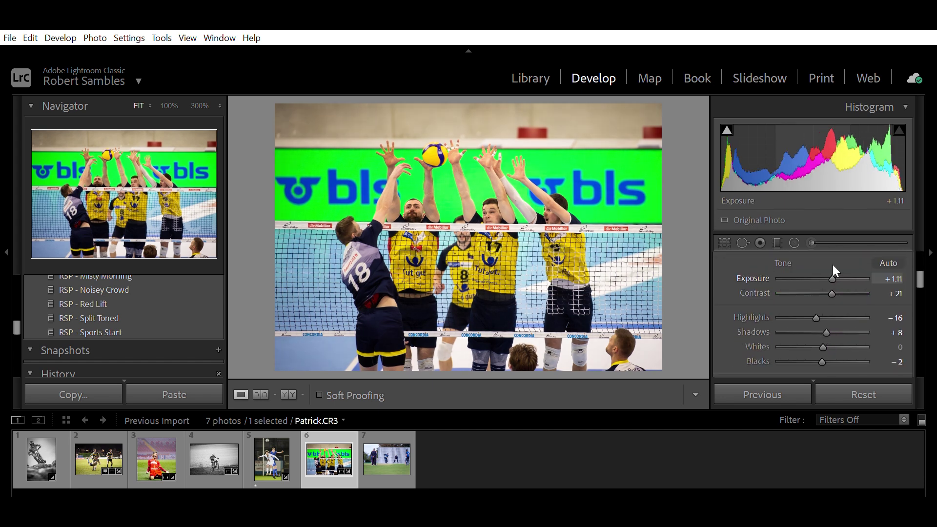
left_click_drag(833, 265, 833, 264)
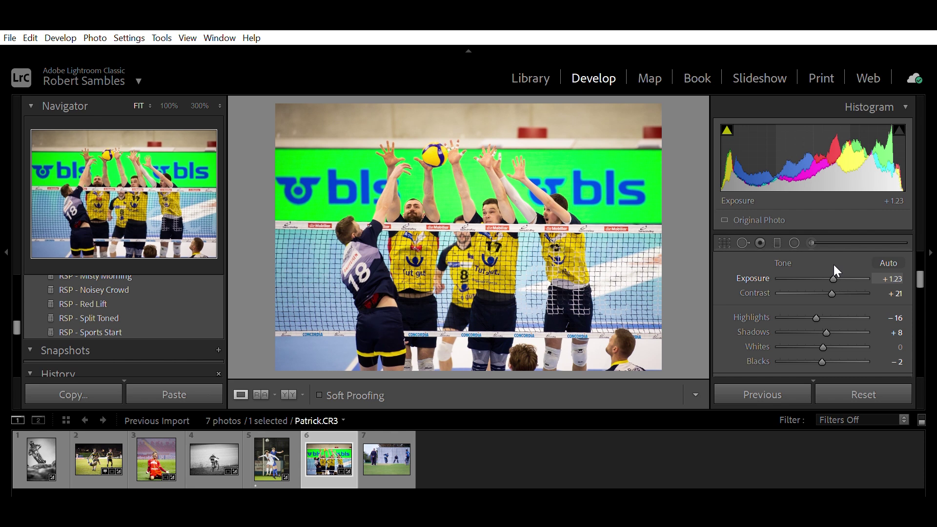
scroll(818, 307, "down", 3)
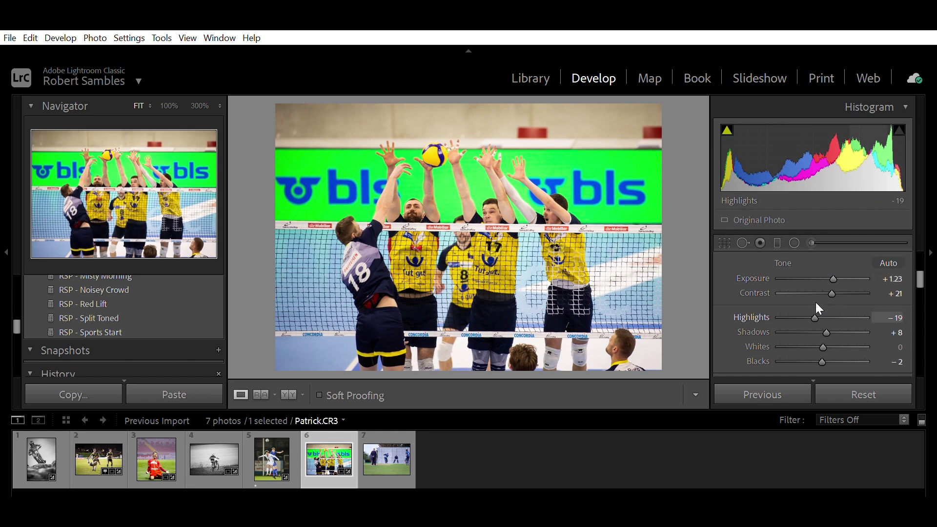
left_click(484, 215)
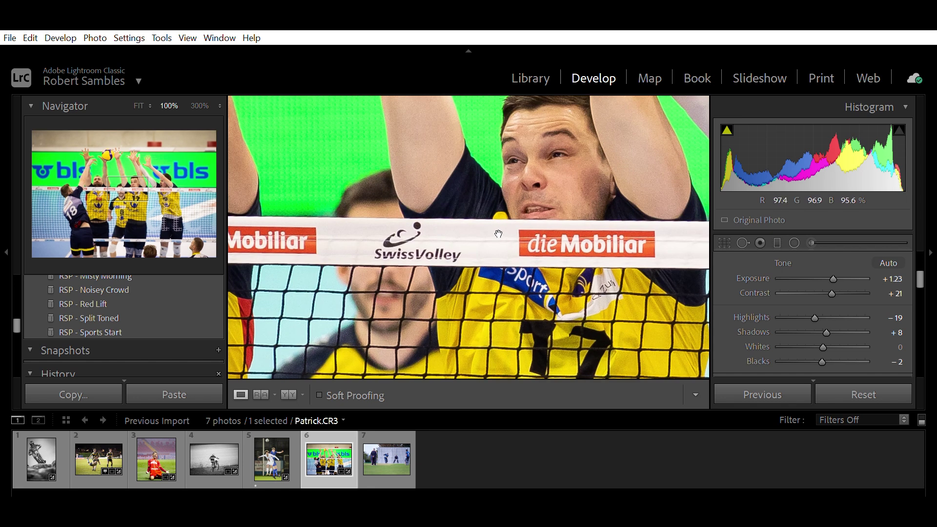
left_click(494, 230)
left_click(494, 222)
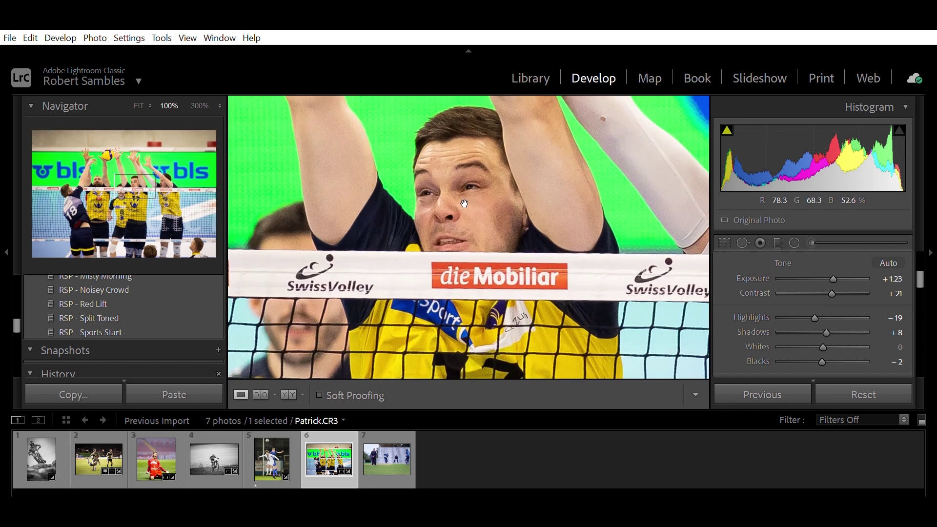
left_click(479, 246)
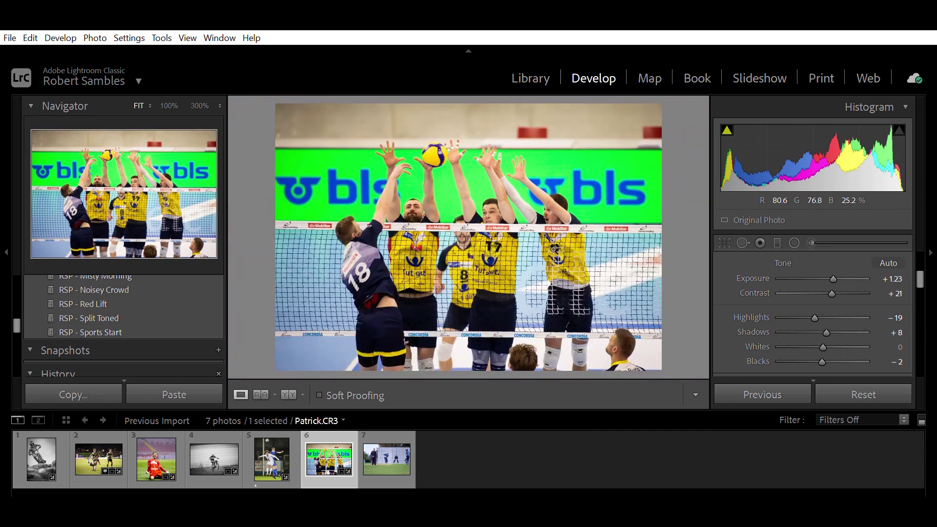
left_click_drag(827, 320, 828, 319)
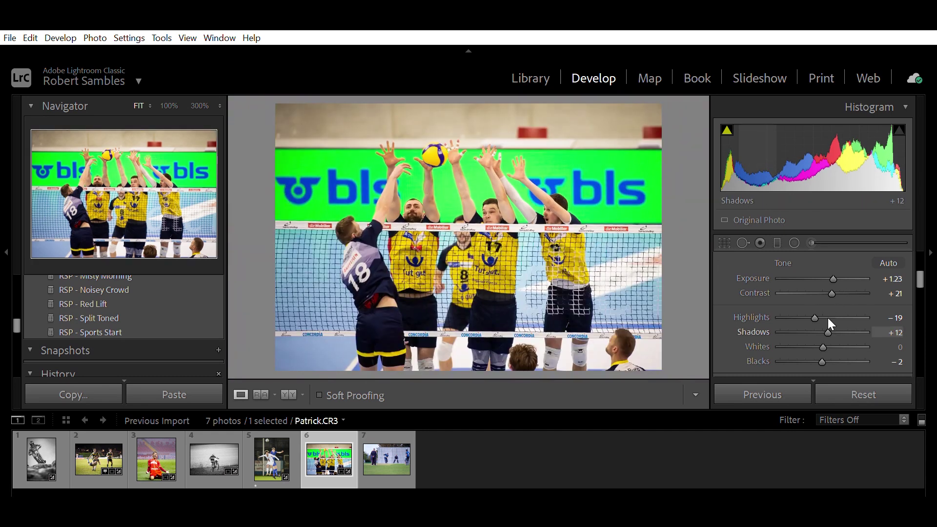
- Reset the volleyball photo's post-crop vignette Amount to compare the look, and set it to −5
left_click_drag(920, 277, 921, 351)
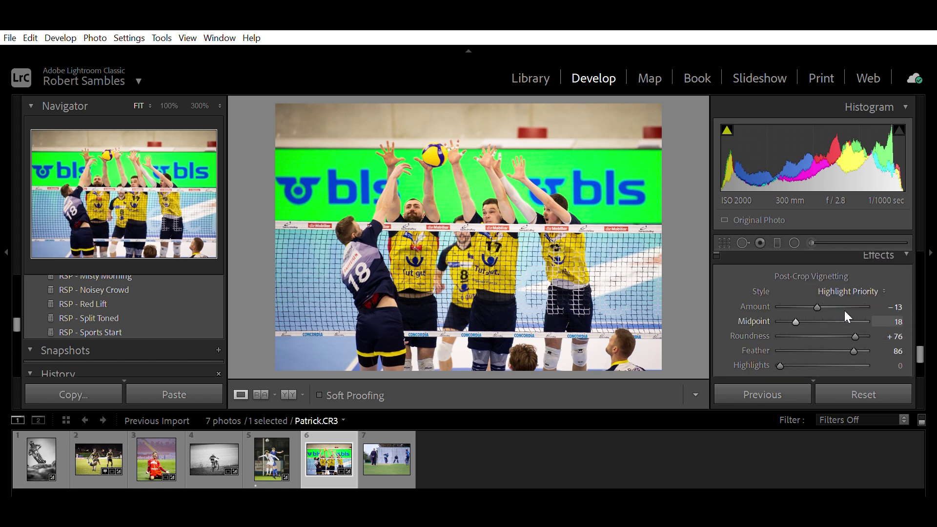
double_click(817, 294)
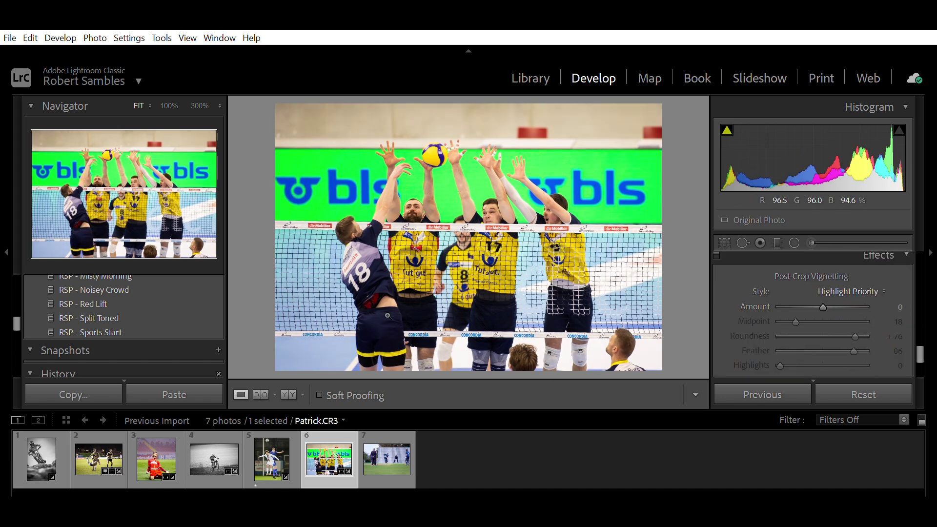
left_click_drag(920, 352, 915, 237)
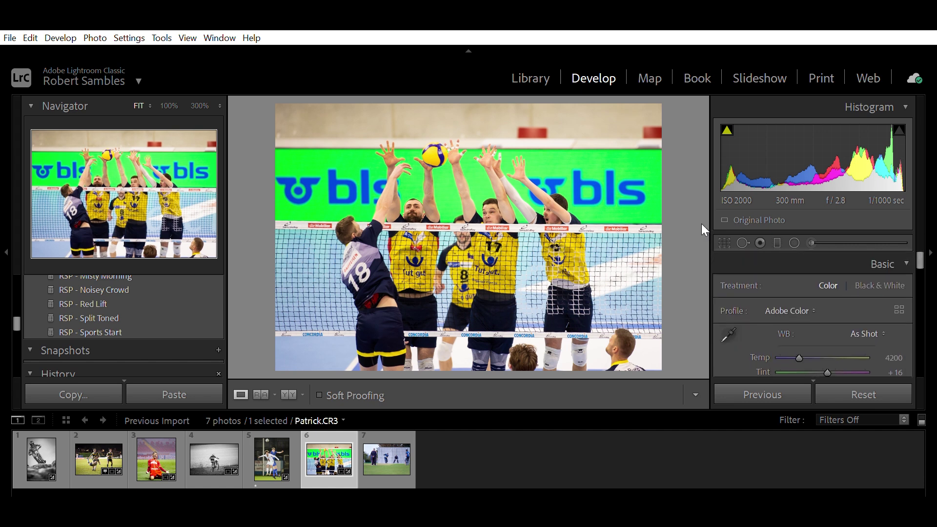
left_click_drag(919, 251, 924, 342)
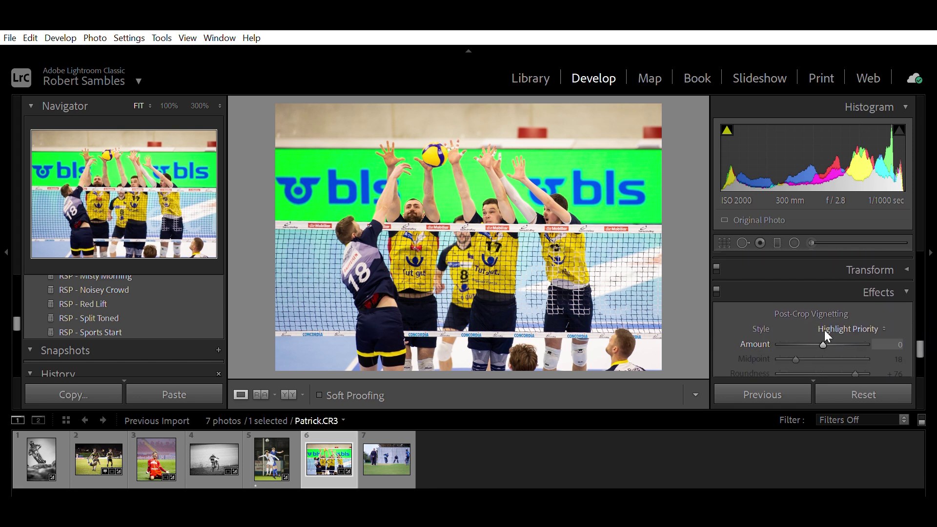
left_click_drag(824, 344, 822, 345)
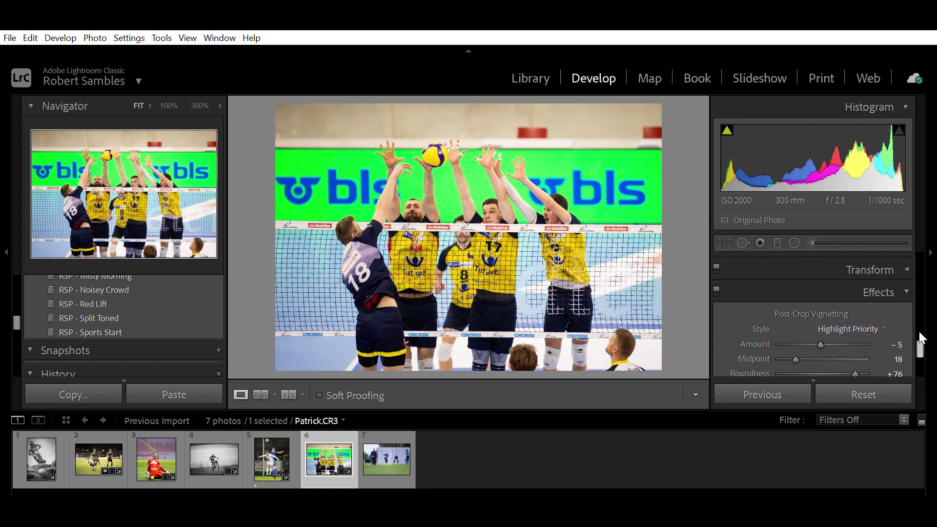
left_click_drag(917, 345, 928, 210)
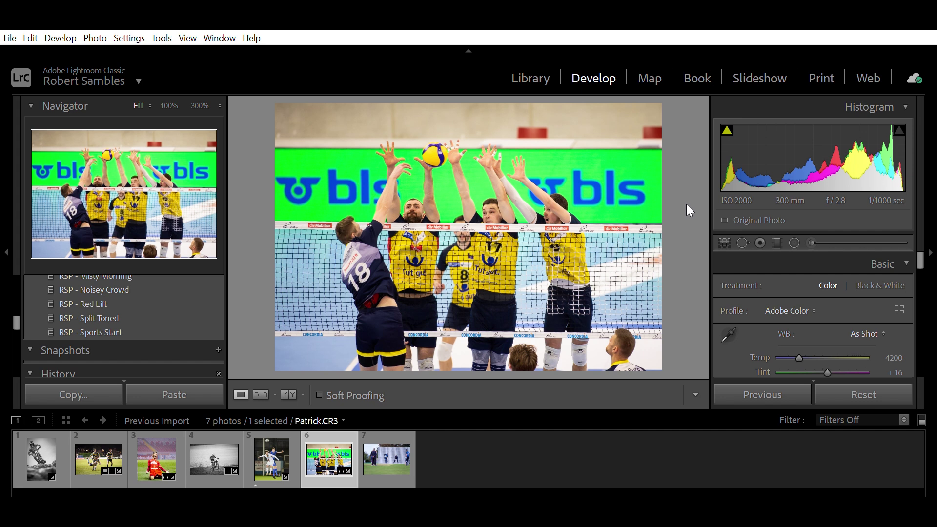
- Open the cricket photo and apply the RSP - All The Reds preset
key("Right")
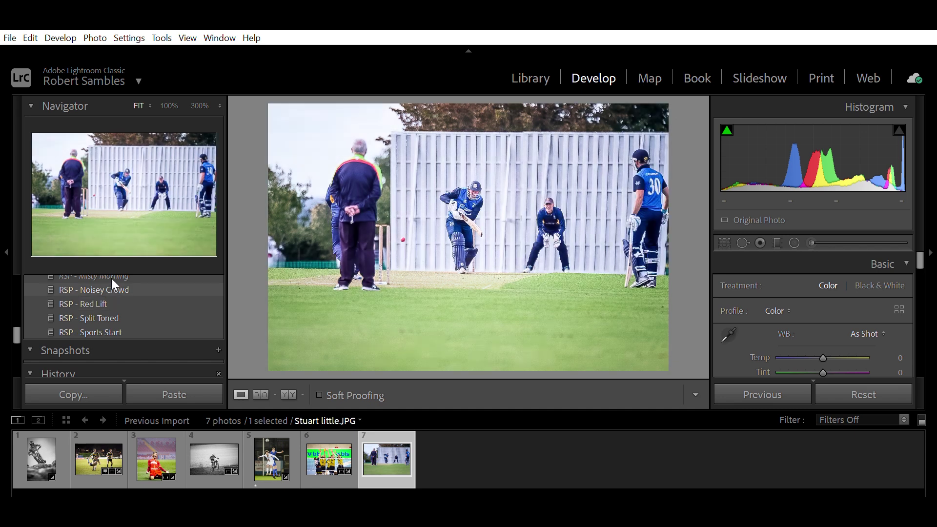
scroll(16, 314, "up", 1)
left_click_drag(16, 313, 16, 298)
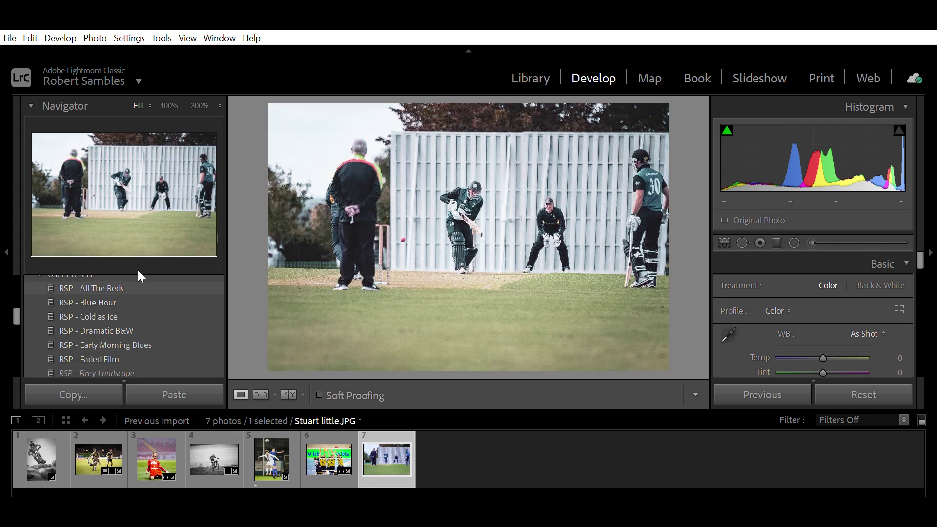
left_click(138, 288)
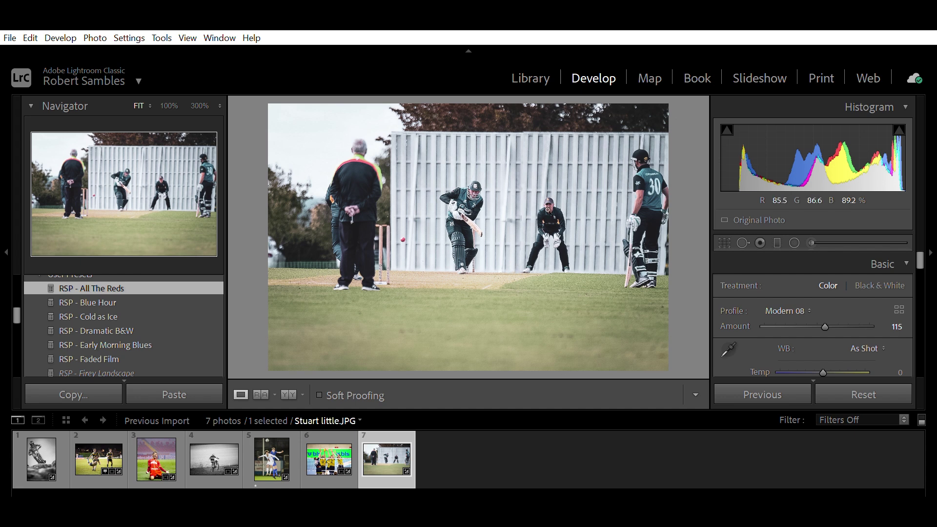
- Apply the RSP - Sports Start preset to the cricket photo and warm it with a Temp of +5
left_click_drag(19, 306, 16, 328)
left_click(97, 337)
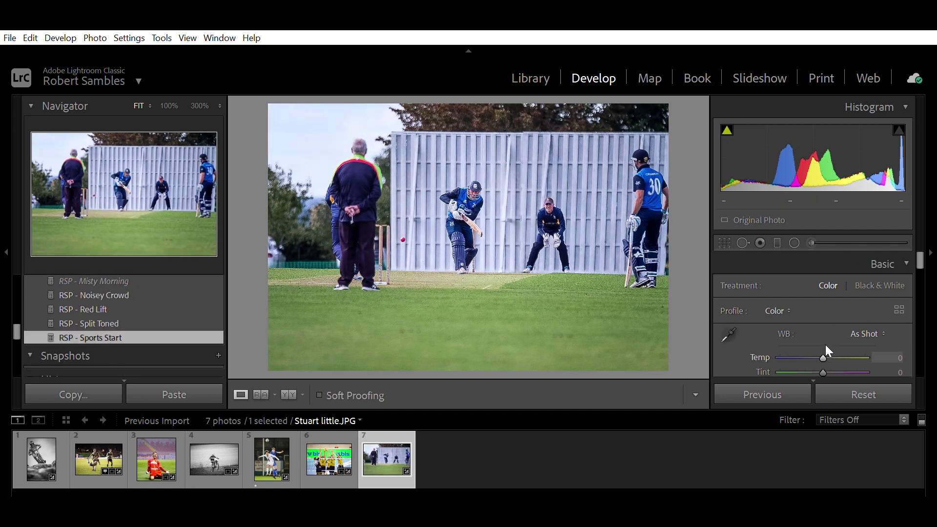
scroll(828, 350, "up", 1)
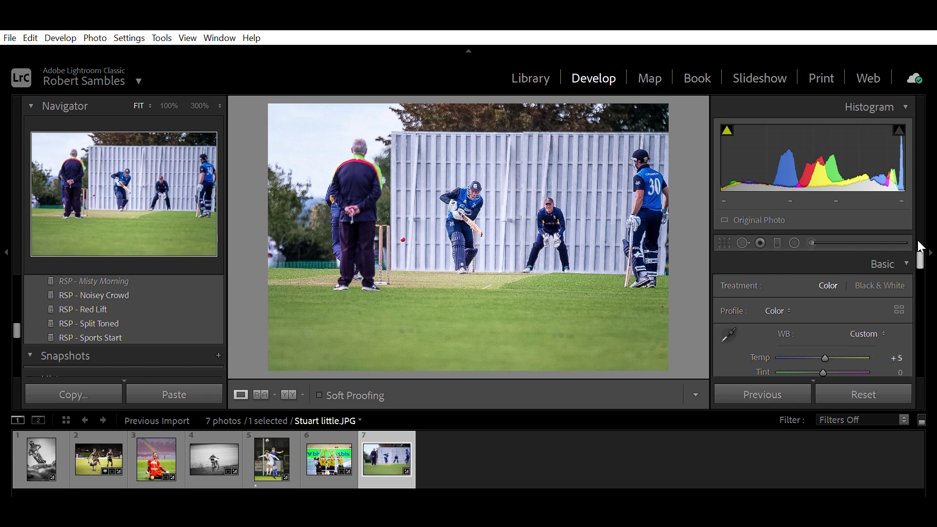
- Raise the cricket photo's Exposure to +0.30
scroll(919, 244, "down", 3)
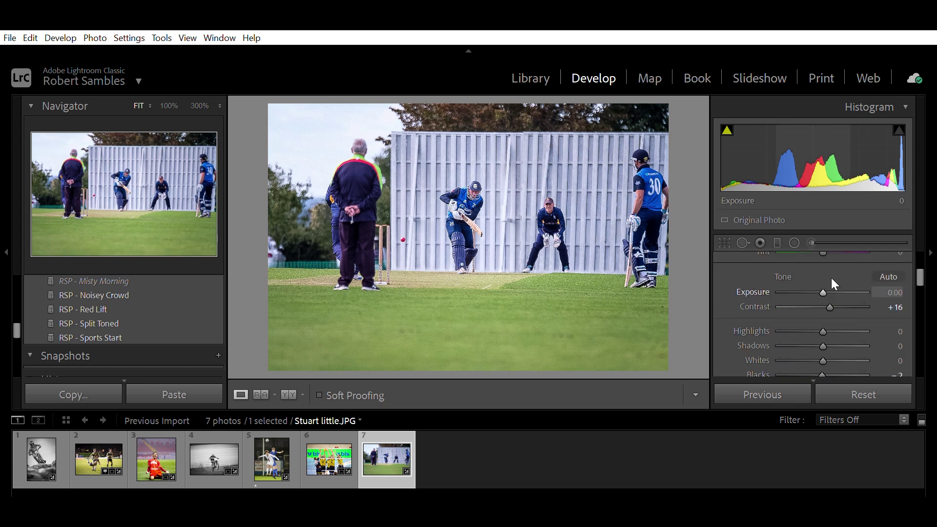
key("Up")
key("Up")
key("Up")
key("Up")
key("Up")
key("Up")
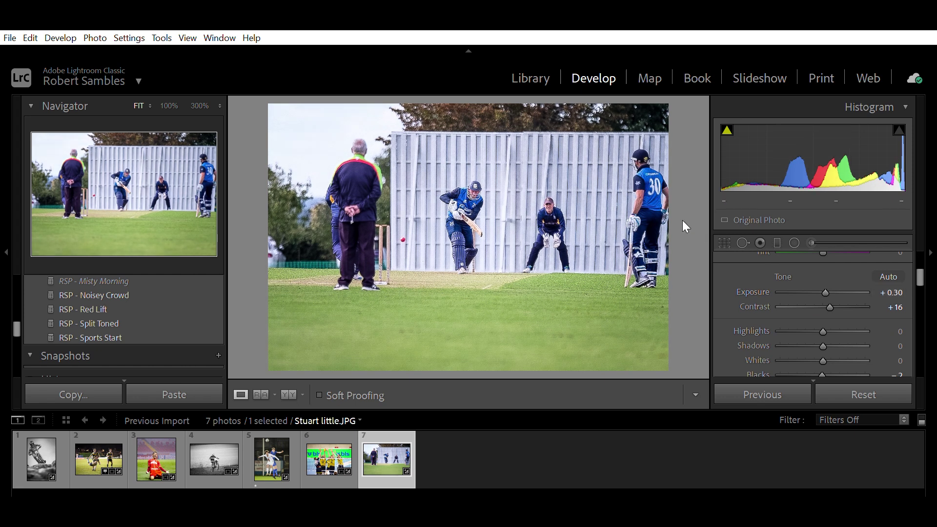
- Switch the cricket photo back to the RSP - All The Reds preset
left_click_drag(17, 320, 19, 294)
left_click(90, 311)
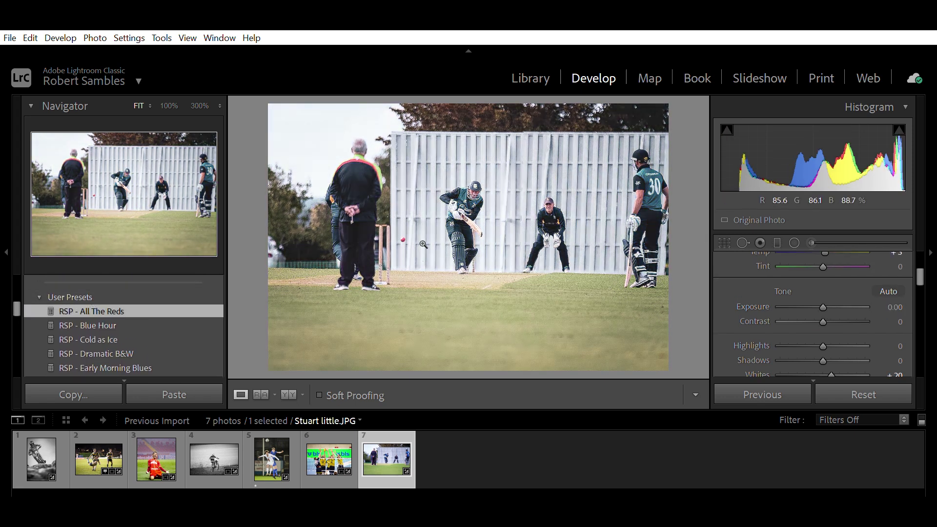
- Crop the cricket photo to the umpire, batsman and wicketkeeper, leaving out player 30, and straighten it to an Angle of −0.36
left_click(724, 242)
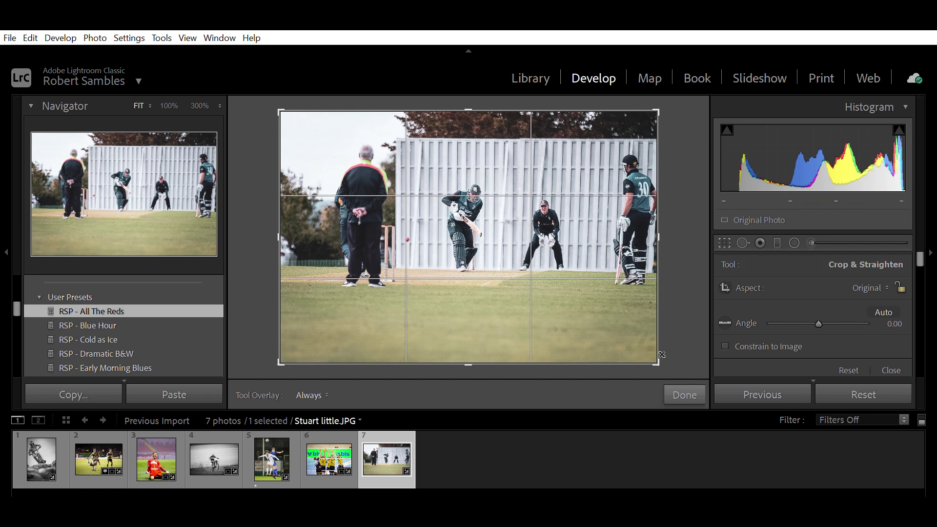
left_click_drag(661, 354, 619, 319)
left_click_drag(561, 288, 535, 278)
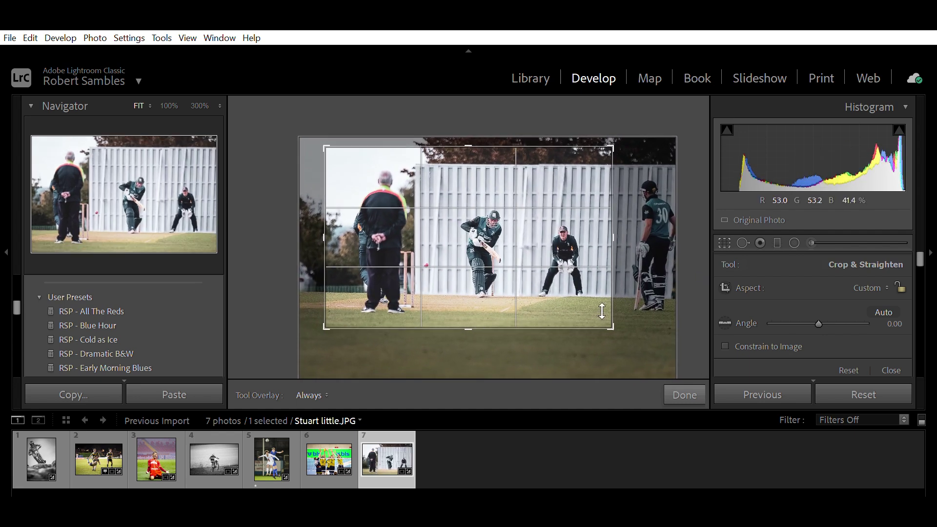
left_click_drag(619, 145, 573, 165)
left_click_drag(521, 230, 500, 243)
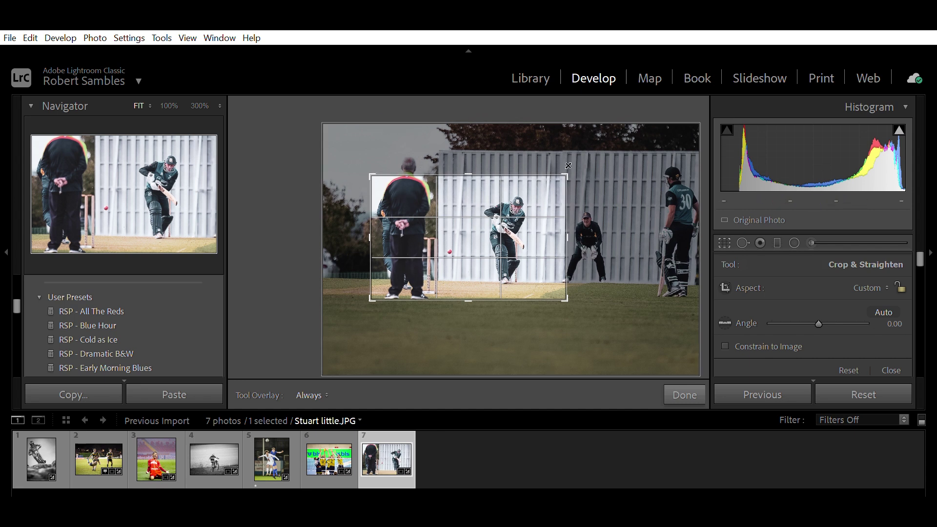
left_click_drag(566, 175, 604, 148)
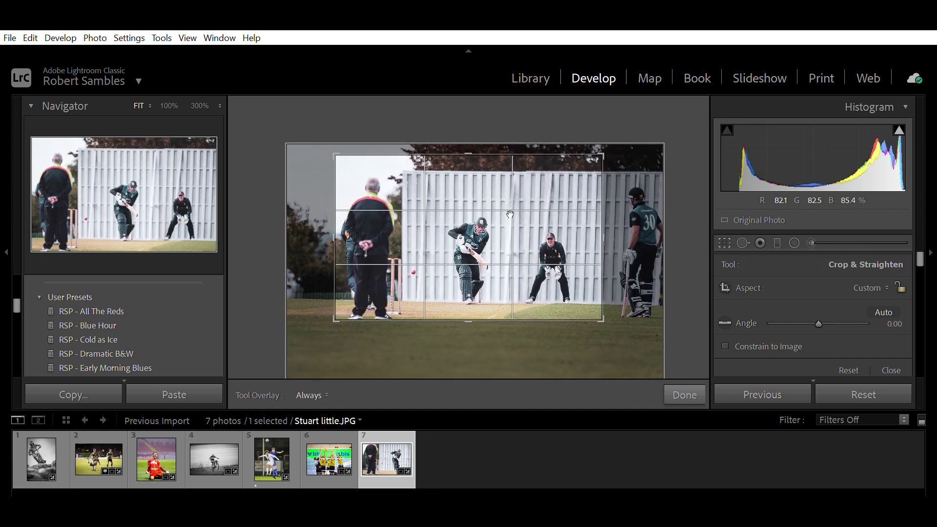
left_click_drag(498, 220, 505, 212)
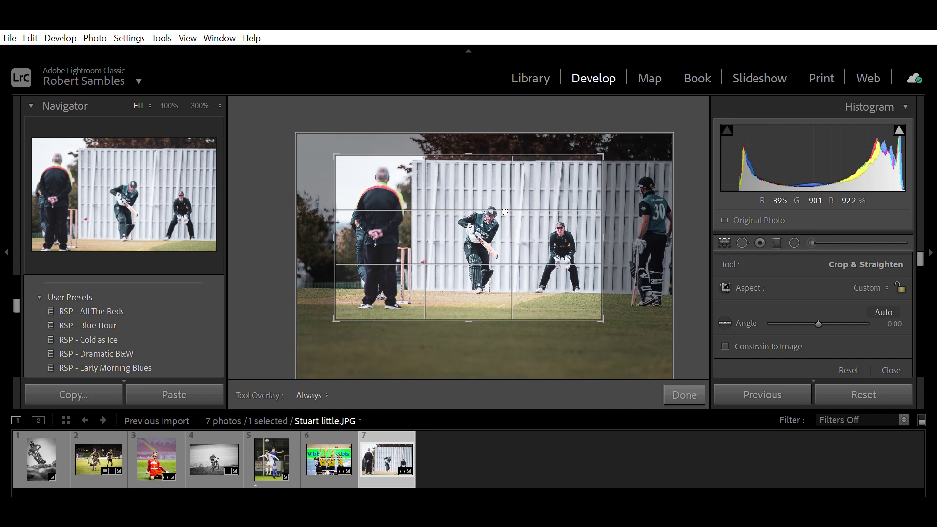
left_click_drag(614, 315, 619, 318)
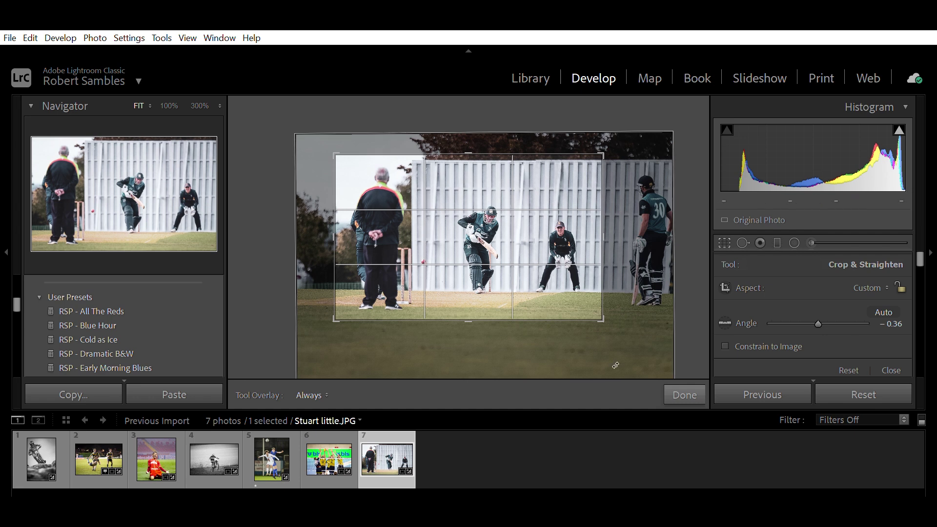
left_click(688, 391)
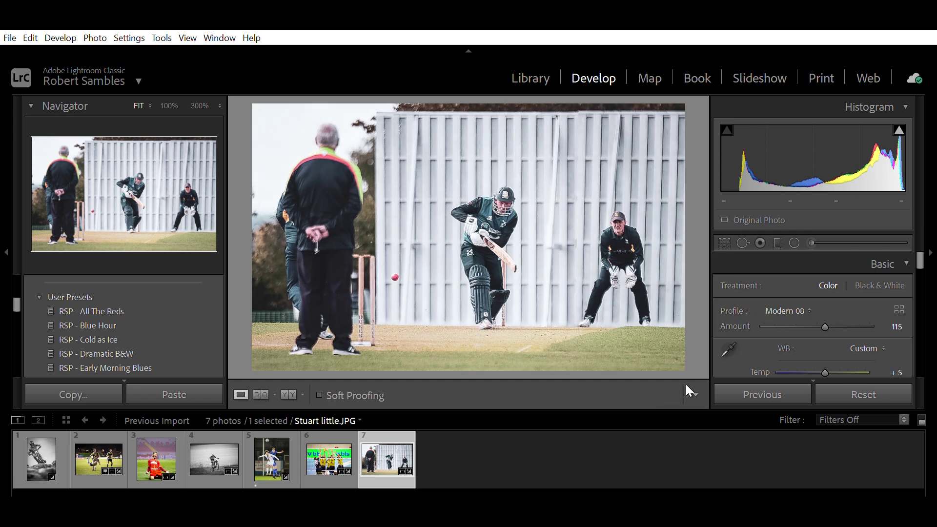
- Set the cricket photo's Exposure to +0.20 and lower its Highlights to −10
scroll(829, 290, "down", 3)
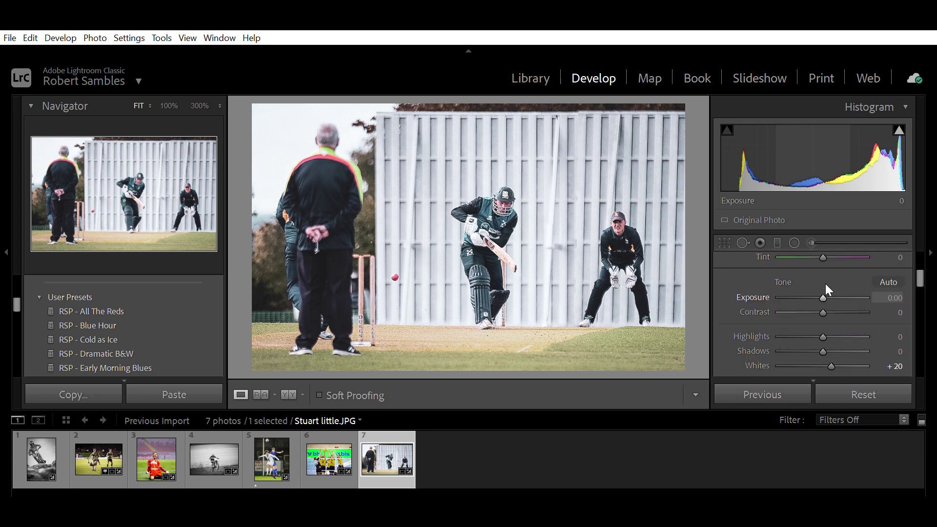
key("Up")
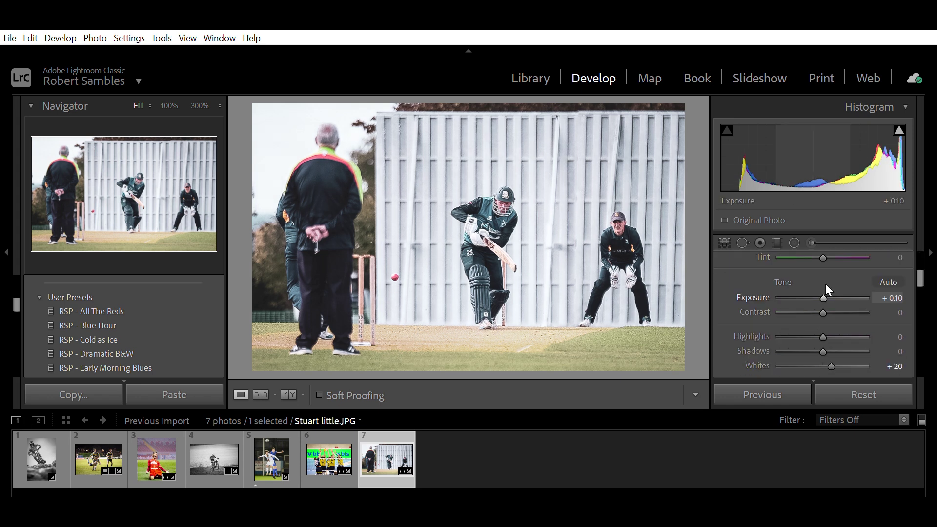
key("Up")
key("Down")
key("Down")
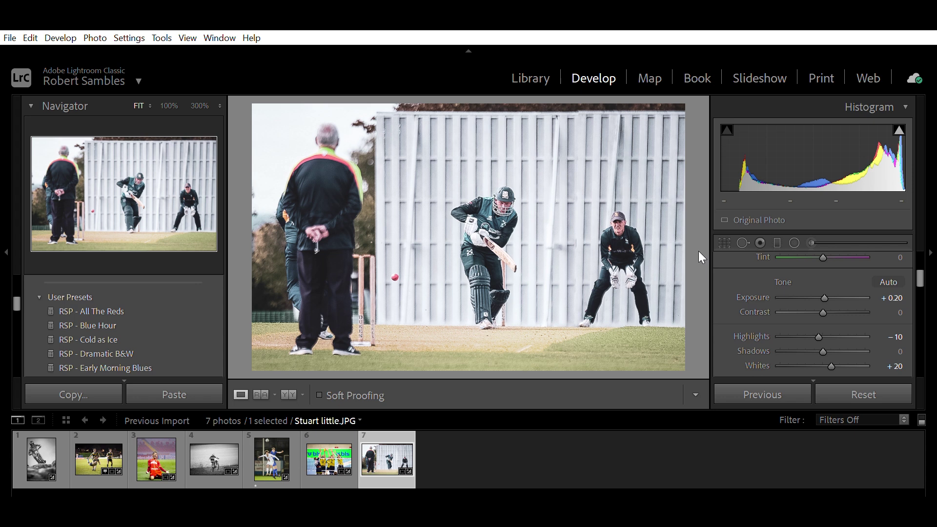
- Darken the cricket photo's edges with a Post-Crop Vignetting Amount of −38
left_click_drag(920, 273, 917, 336)
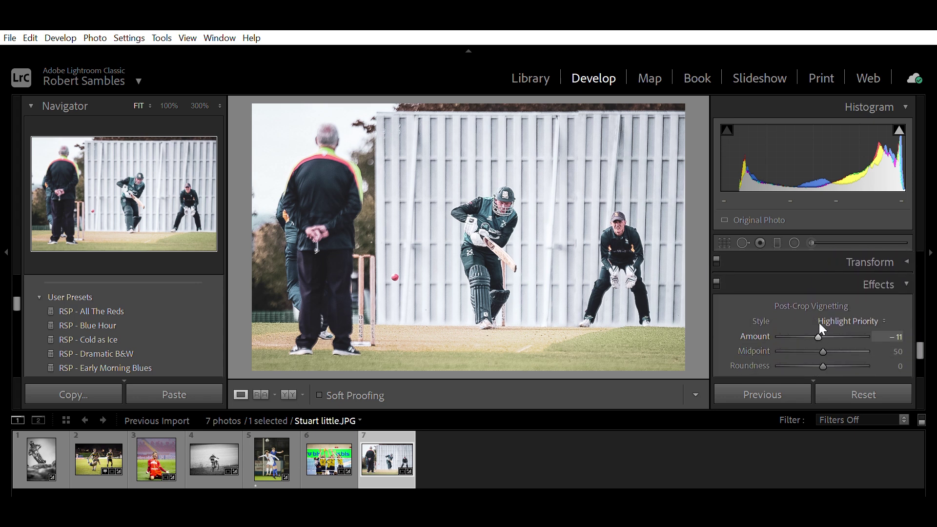
mouse_move(818, 323)
left_mouse_down()
mouse_move(803, 324)
mouse_move(809, 331)
left_mouse_up()
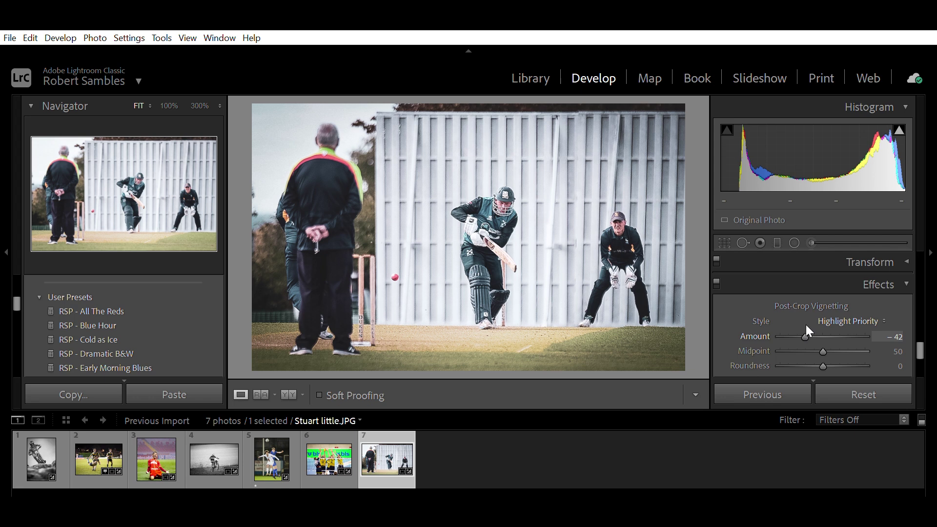
mouse_move(806, 324)
left_mouse_down()
mouse_move(817, 324)
mouse_move(806, 328)
left_mouse_up()
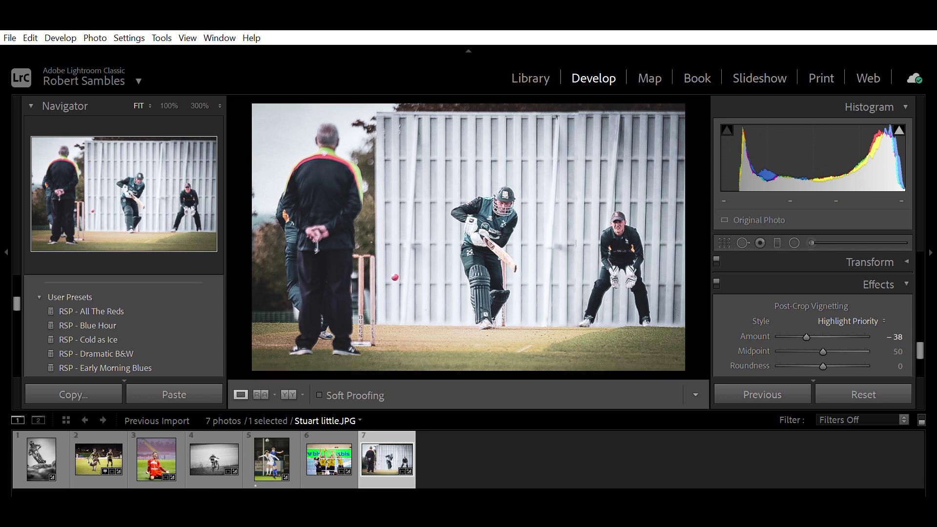
- Review the other edited photos in reverse order, from the volleyball photo back to the black-and-white mountain bike photo
left_click(329, 459)
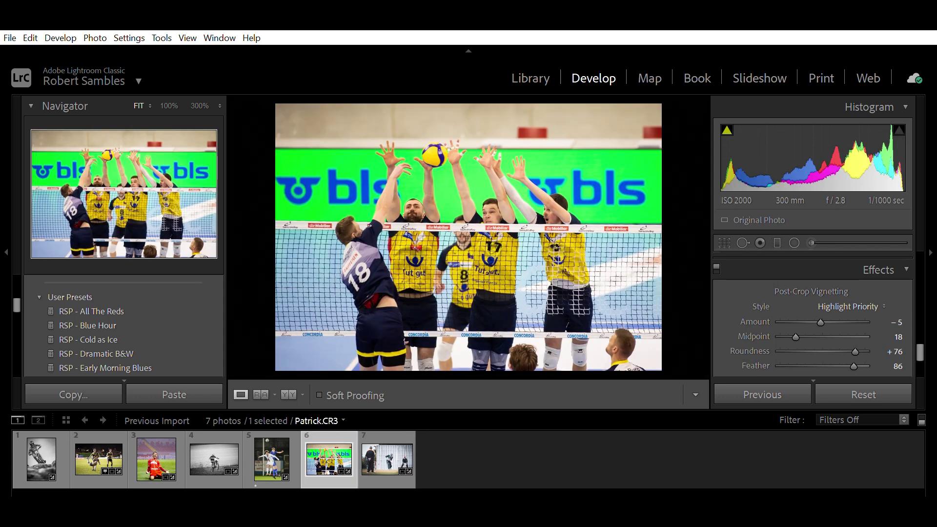
left_click(272, 458)
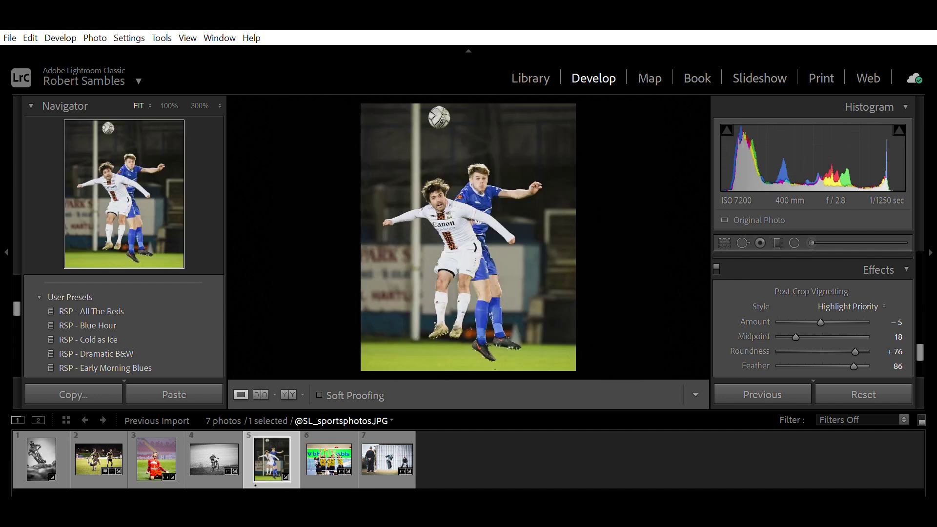
left_click(214, 459)
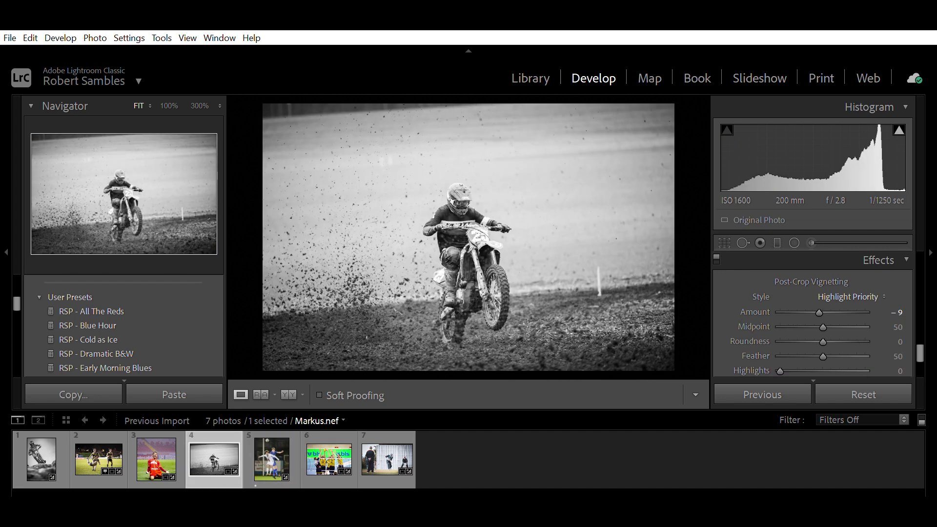
left_click(156, 459)
left_click(98, 459)
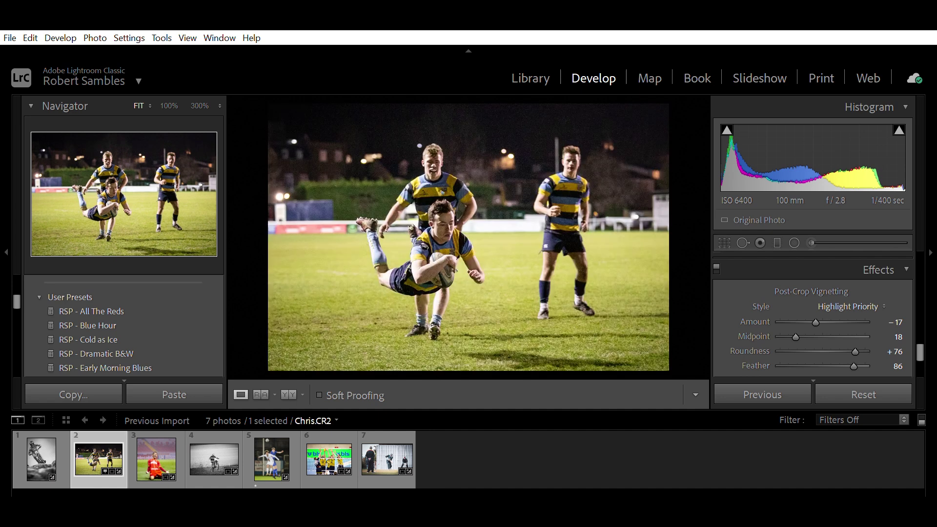
left_click(42, 458)
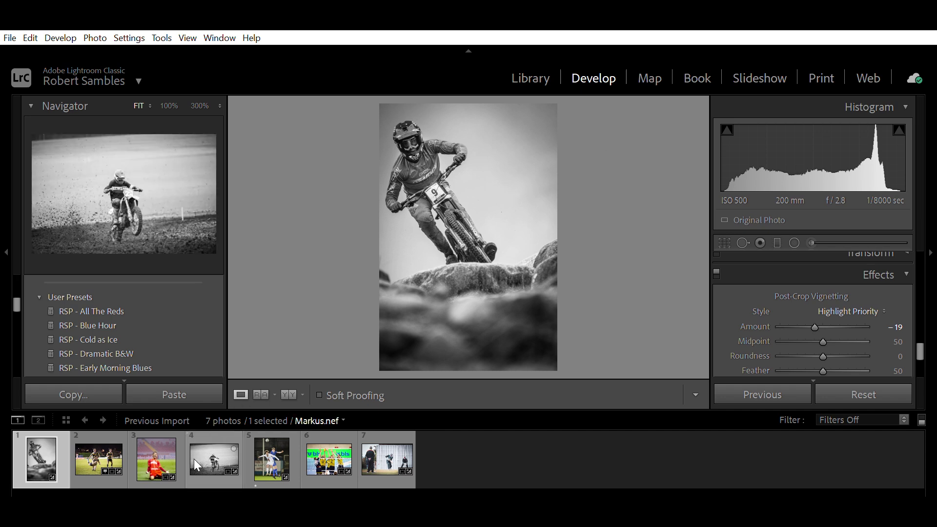
- Examine the finished edits again in forward order, from the mountain bike photo through to the cricket photo
left_click(170, 441)
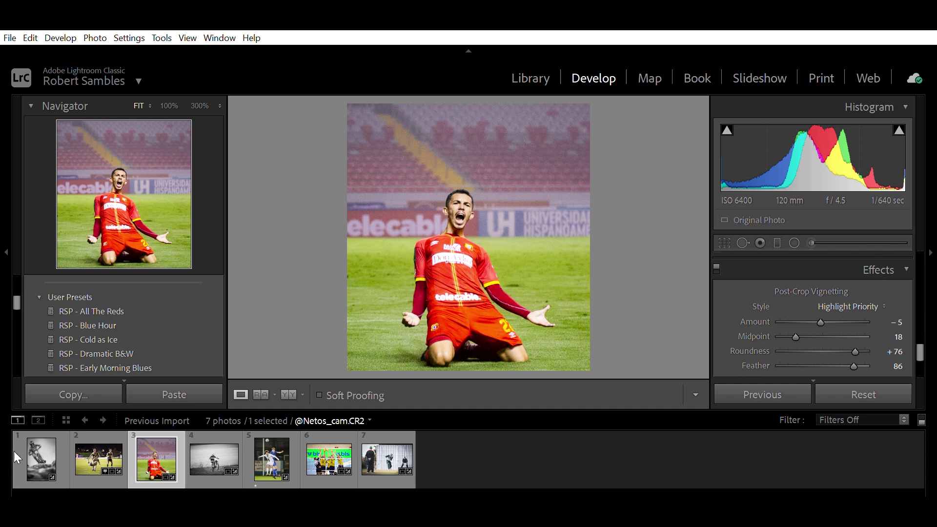
left_click(32, 432)
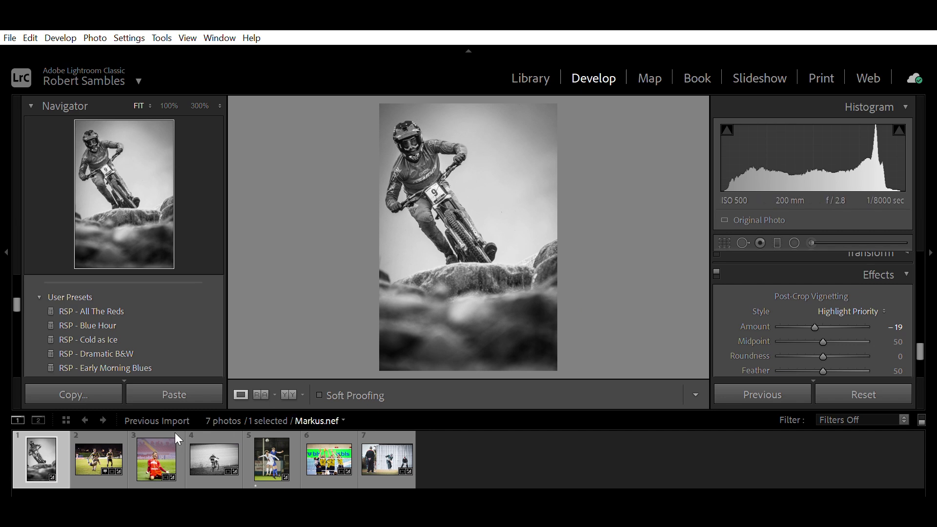
left_click(85, 452)
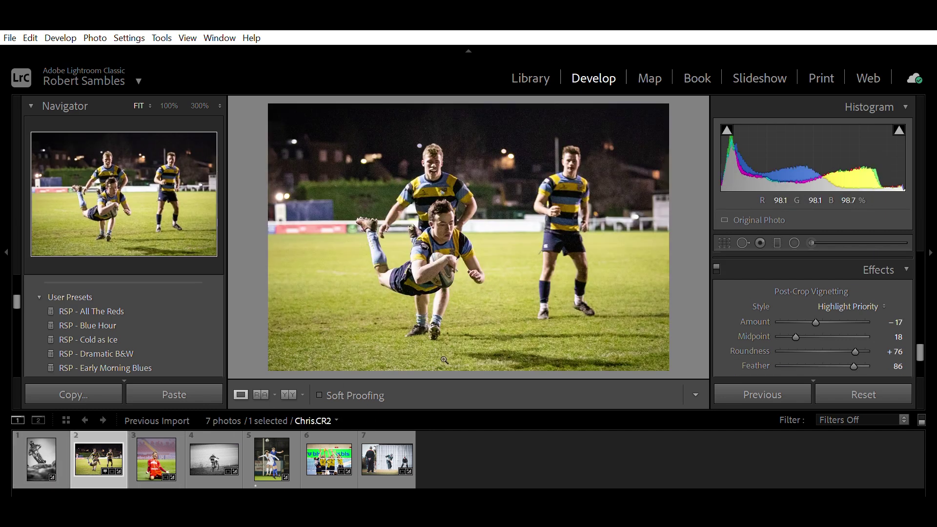
left_click(157, 459)
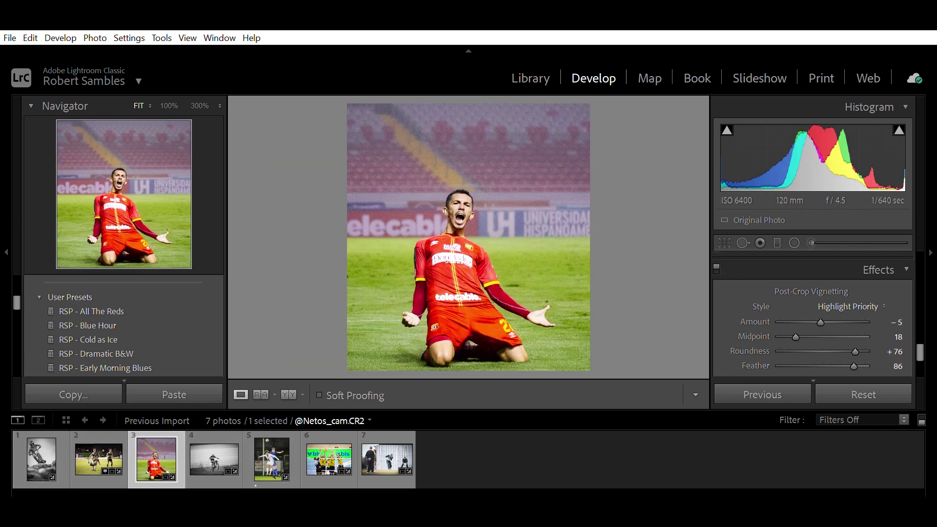
left_click(213, 458)
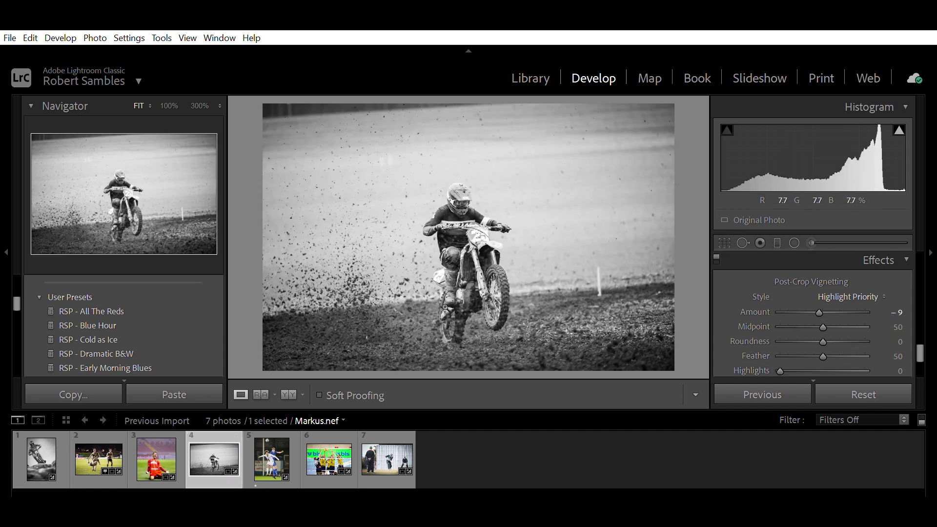
left_click(273, 458)
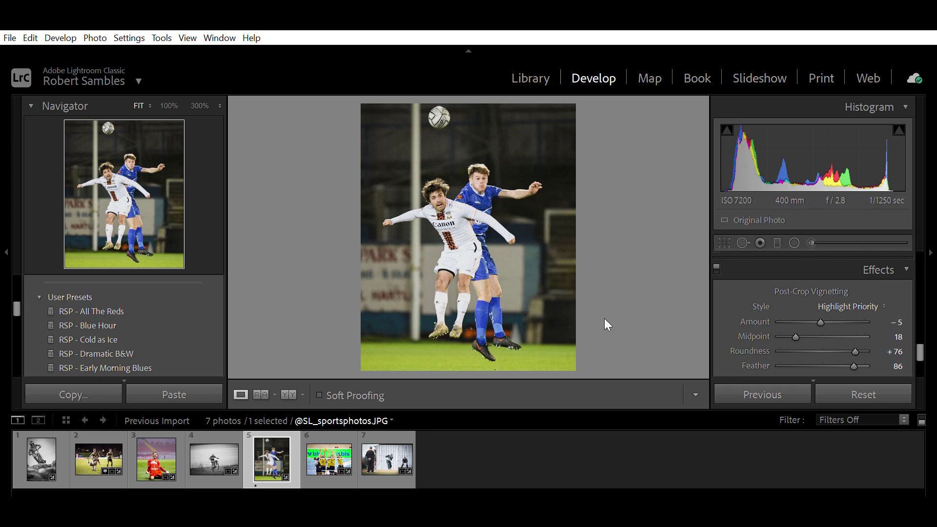
left_click(312, 442)
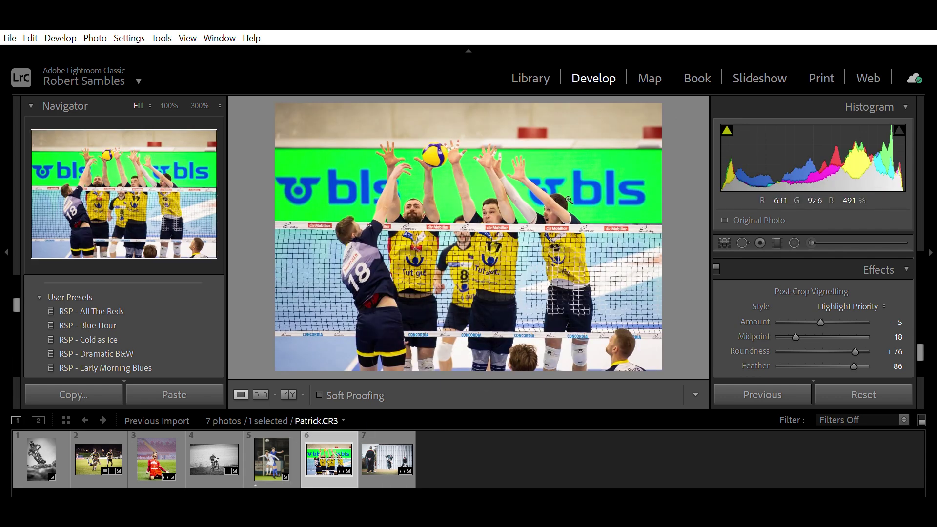
left_click(413, 447)
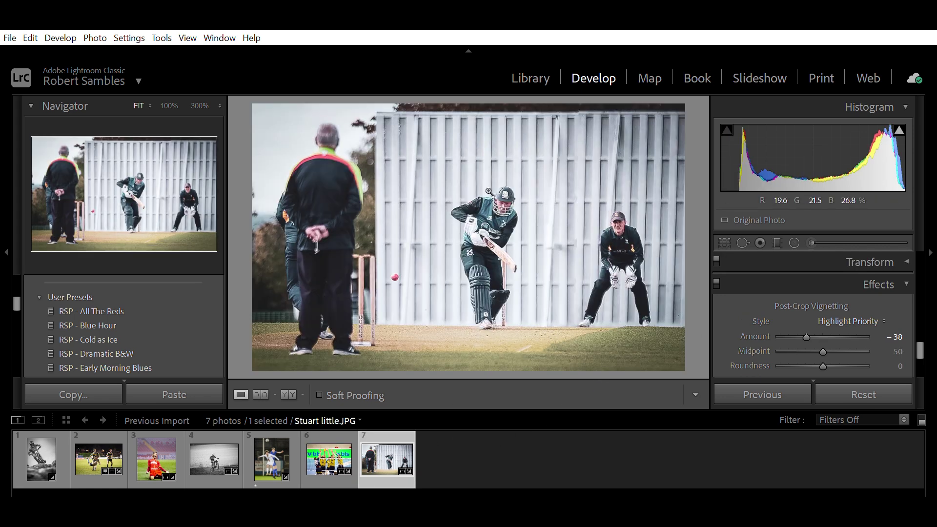